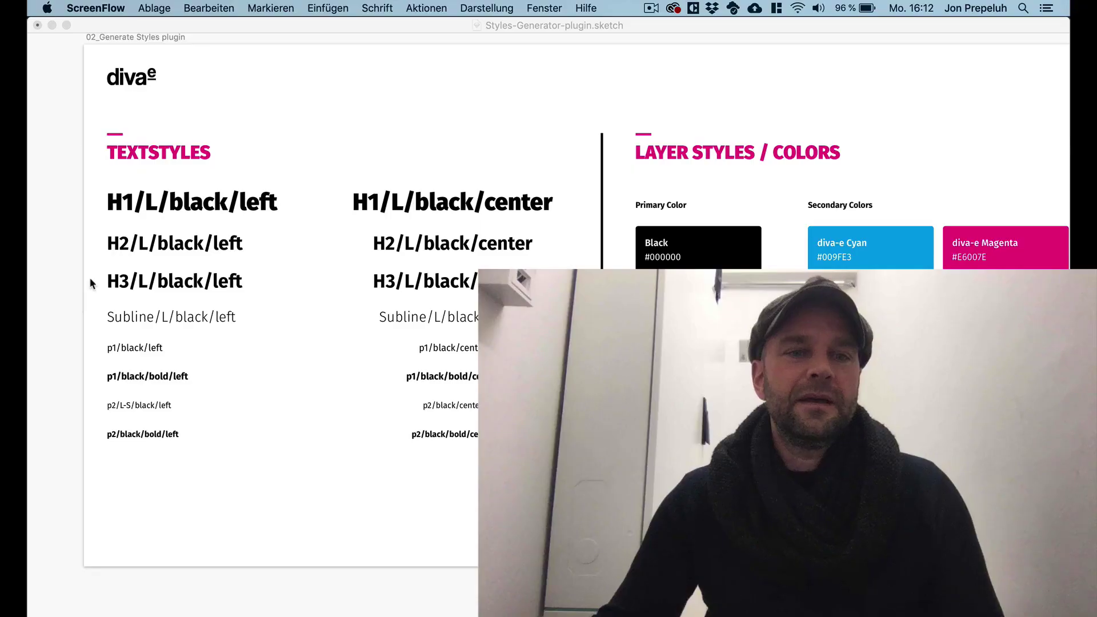
Step: Pan and zoom the canvas until the 01-Plugin artboard sits beside the 02_Generate Styles plugin sheet
click(71, 259)
scroll(171, 286, left, 10)
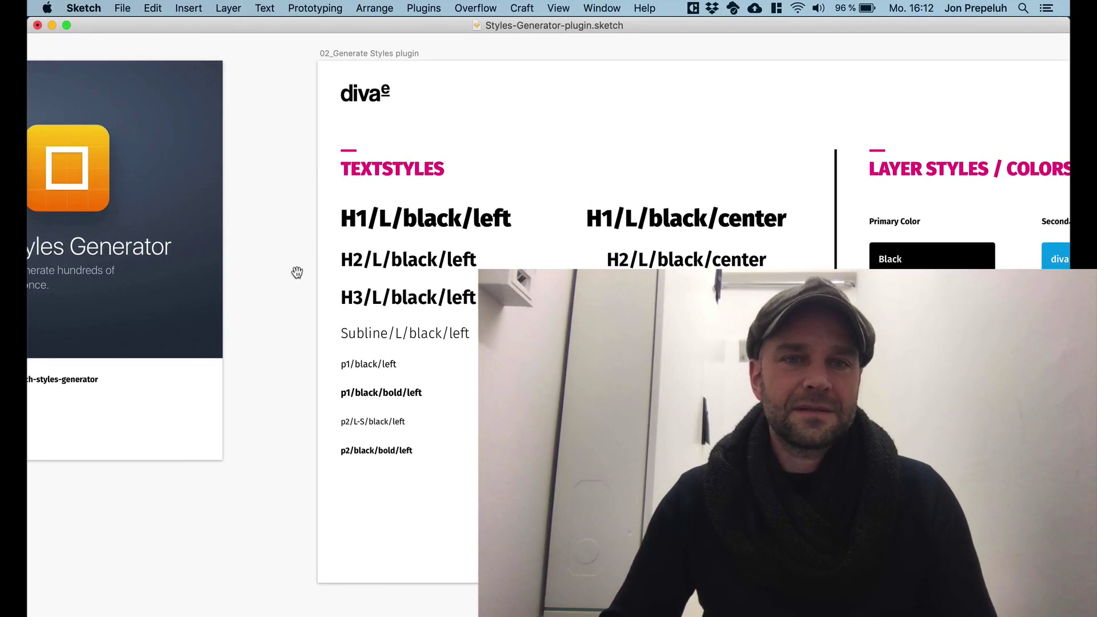
scroll(257, 331, up, 3)
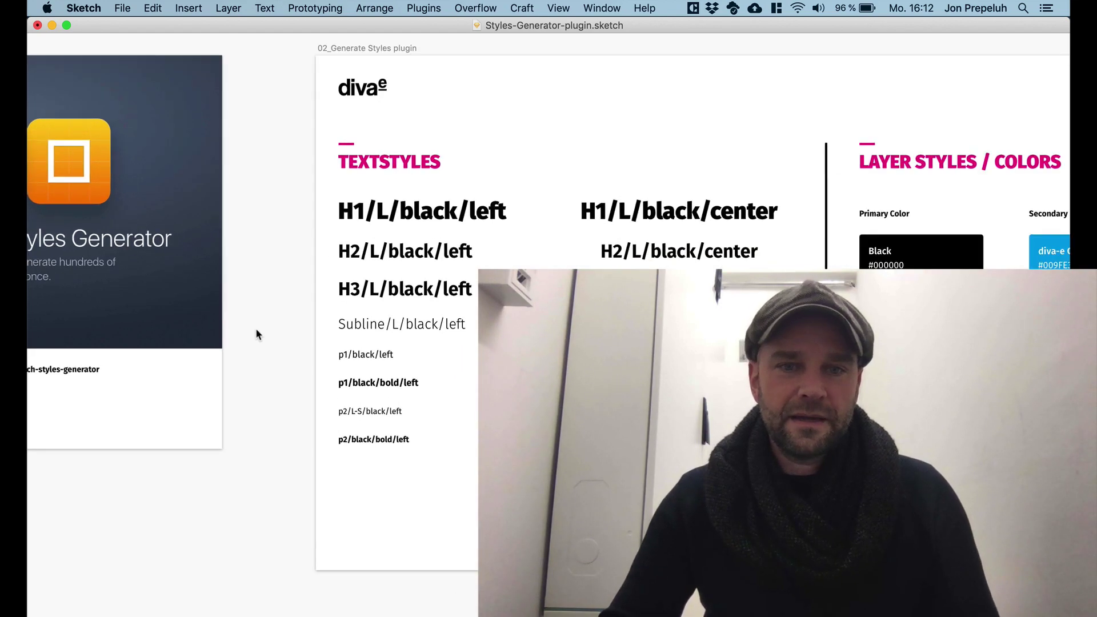
scroll(255, 328, down, 2)
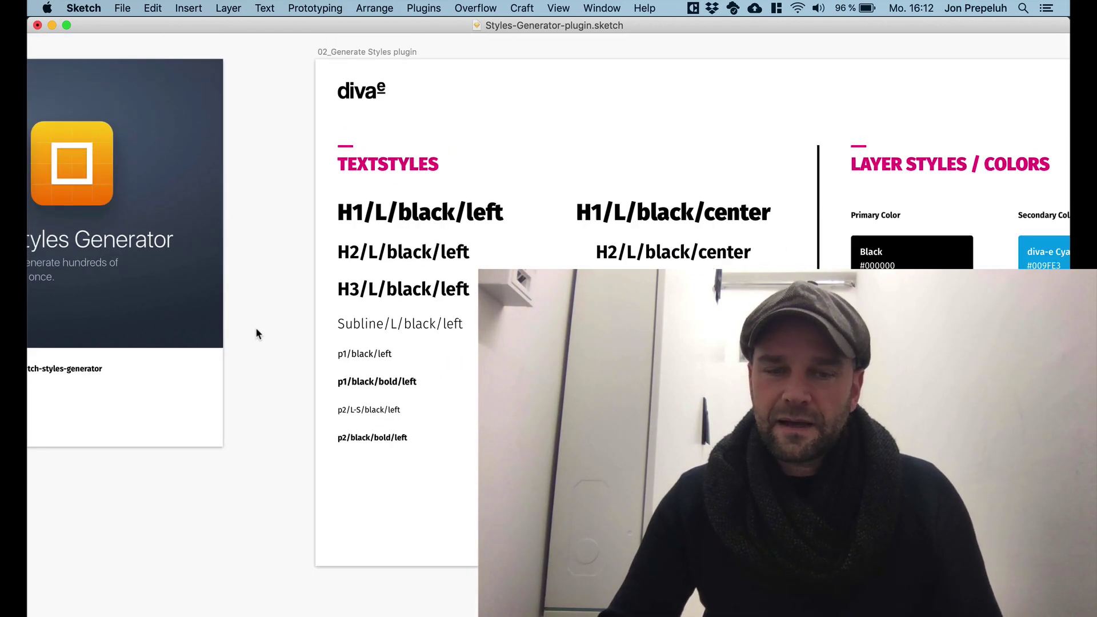
scroll(255, 327, up, 1)
scroll(260, 332, up, 1)
scroll(265, 337, down, 2)
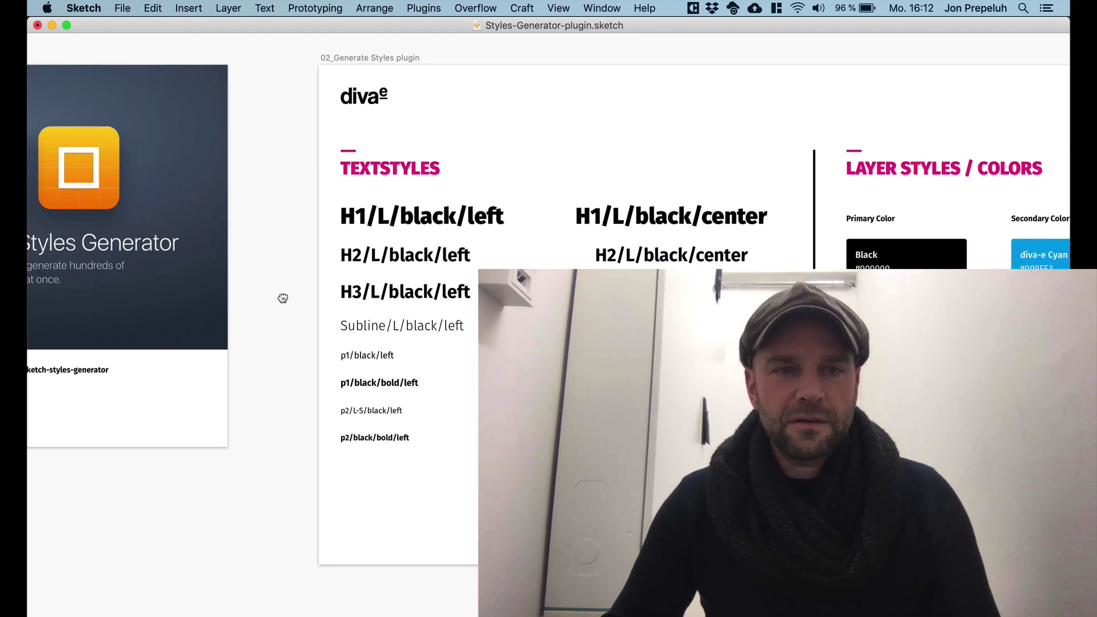
mouse_move(266, 292)
mouse_down()
mouse_move(364, 308)
mouse_move(314, 335)
mouse_up()
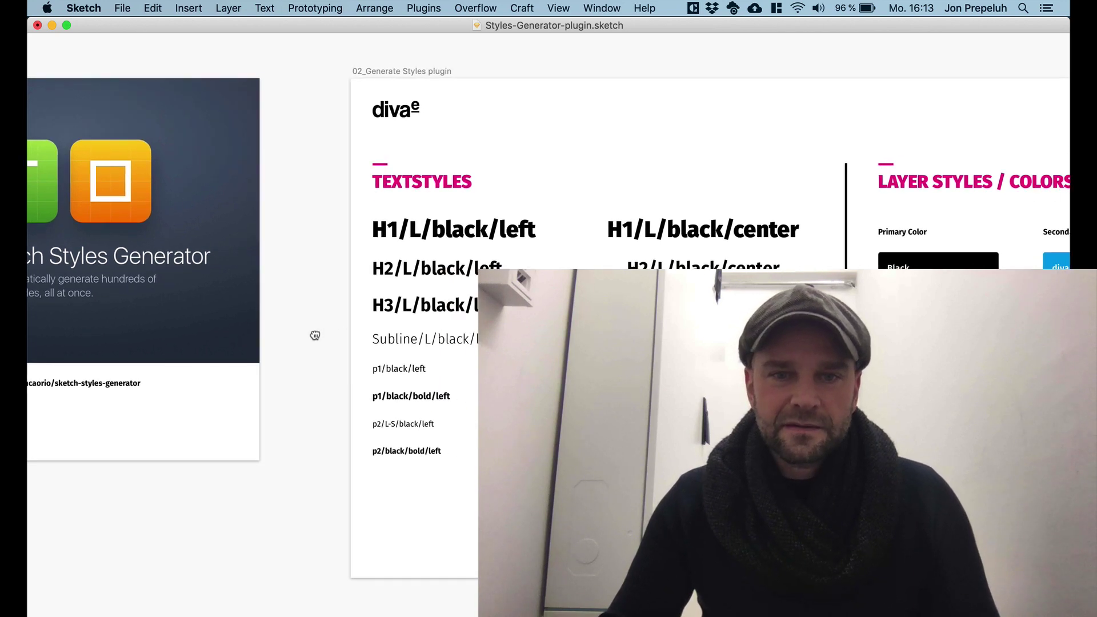
scroll(323, 345, down, 2)
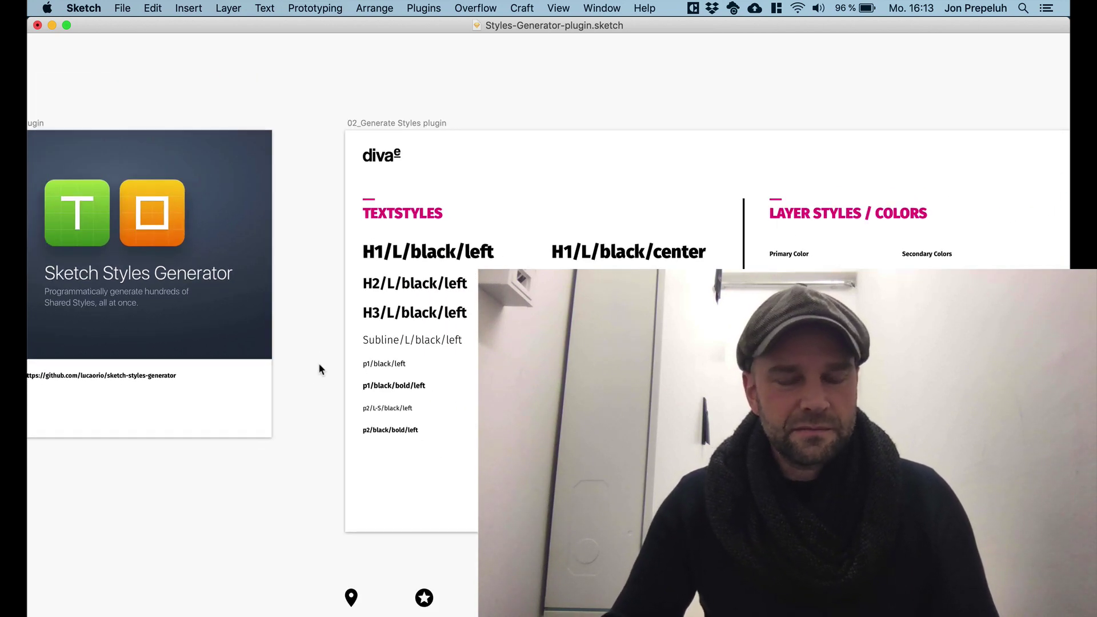
drag(314, 333, 504, 326)
scroll(402, 300, up, 2)
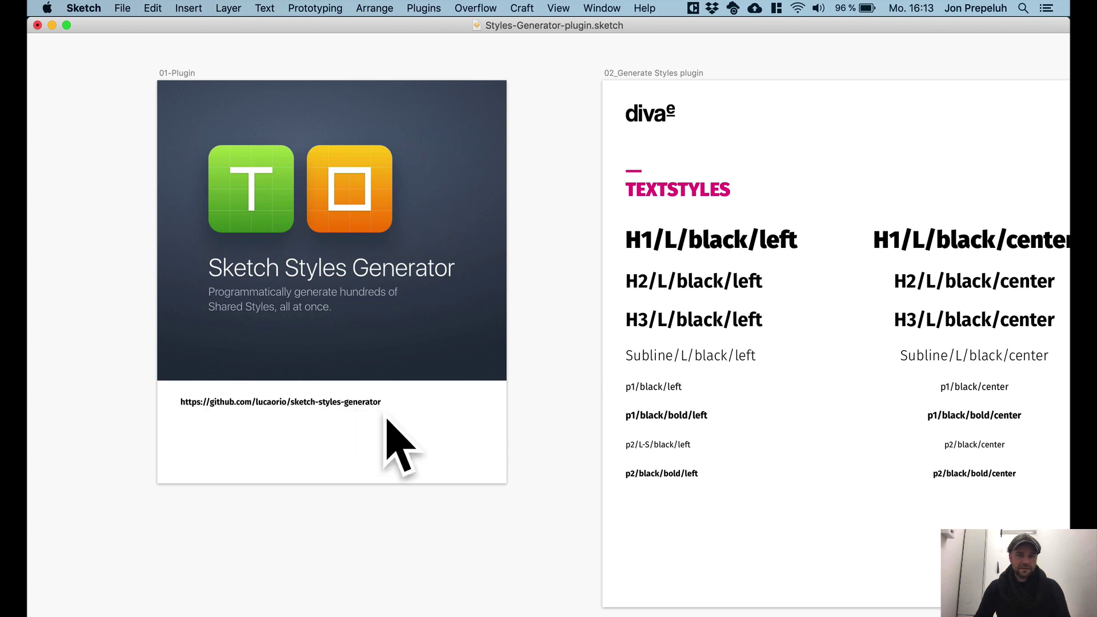
scroll(387, 420, down, 1)
scroll(388, 420, down, 2)
scroll(452, 406, down, 3)
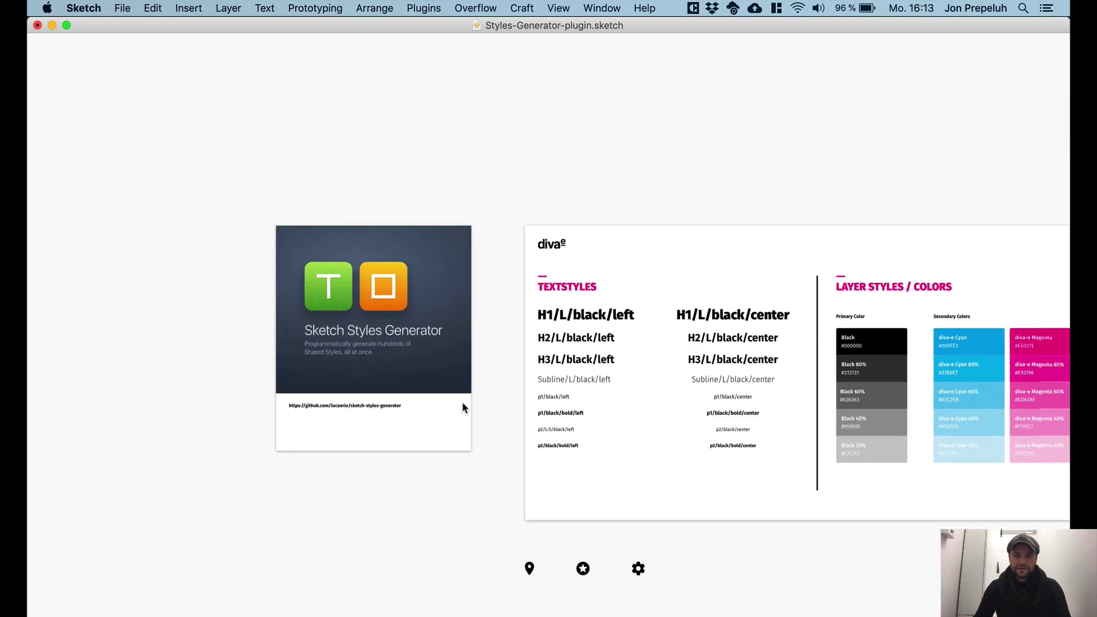
scroll(517, 269, up, 2)
scroll(623, 182, right, 5)
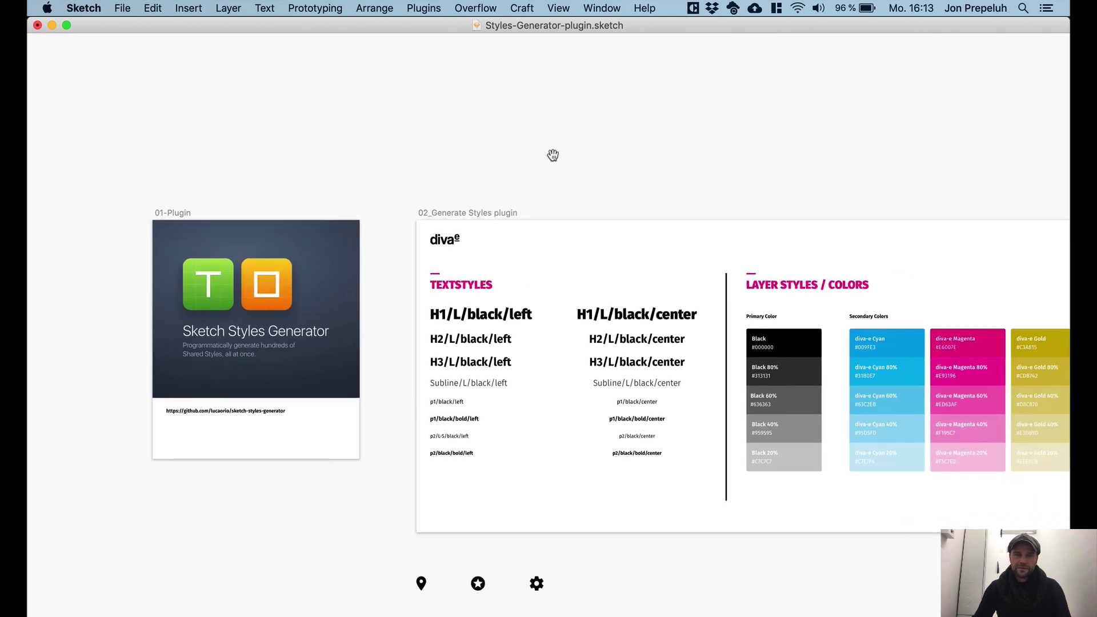
scroll(465, 132, up, 2)
scroll(467, 134, down, 3)
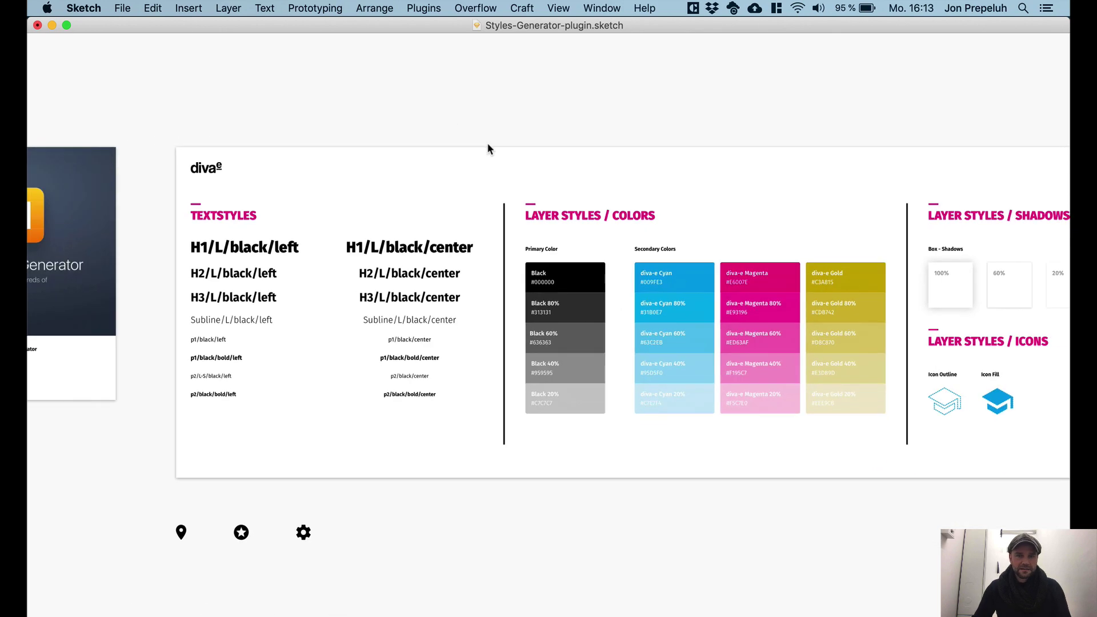
scroll(486, 131, right, 2)
scroll(491, 139, down, 1)
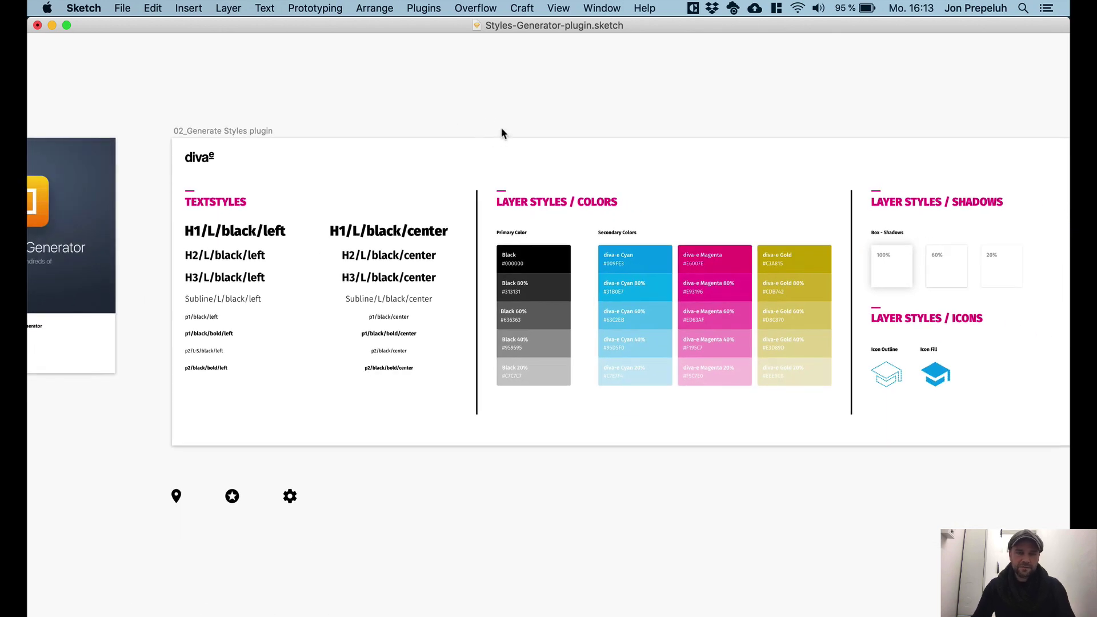
scroll(500, 128, up, 2)
scroll(483, 100, right, 1)
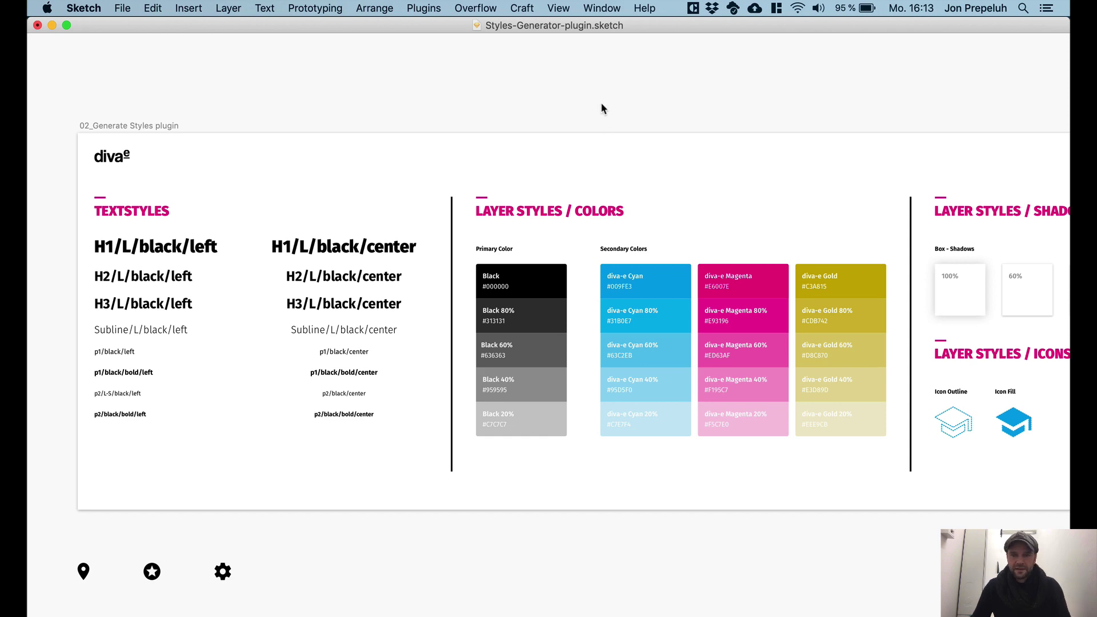
scroll(601, 103, right, 3)
scroll(617, 112, right, 1)
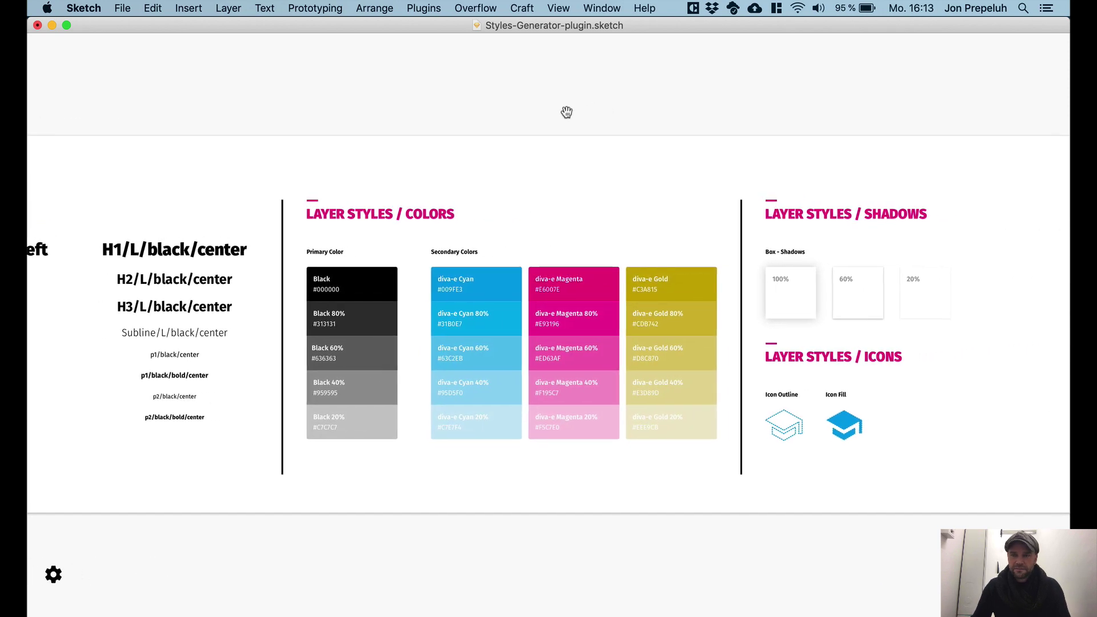
scroll(589, 108, left, 4)
scroll(600, 108, left, 2)
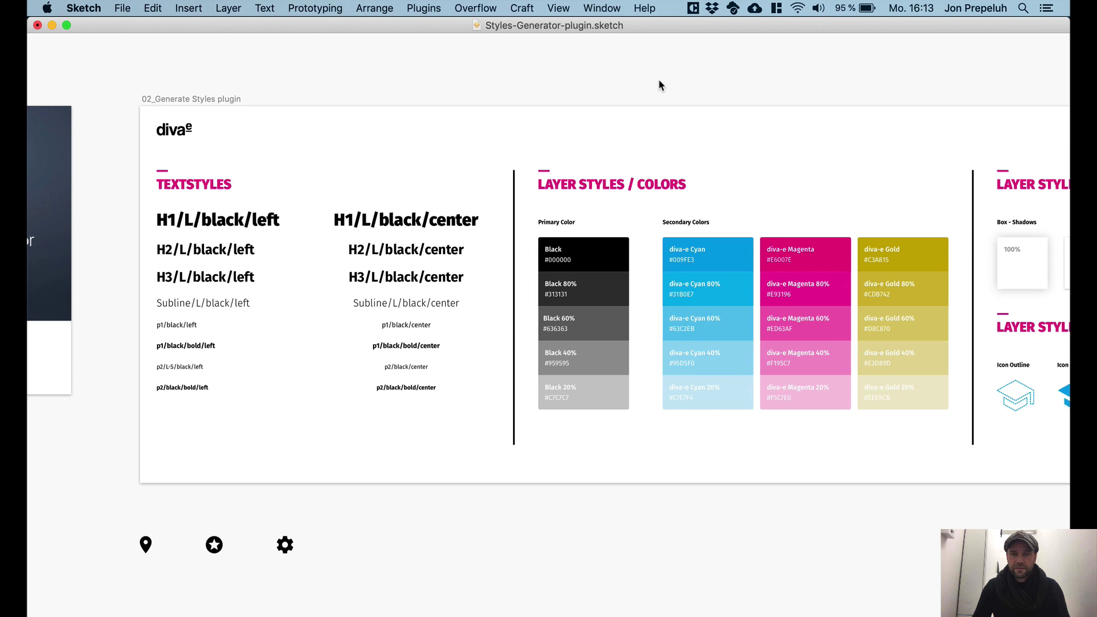
scroll(657, 88, right, 3)
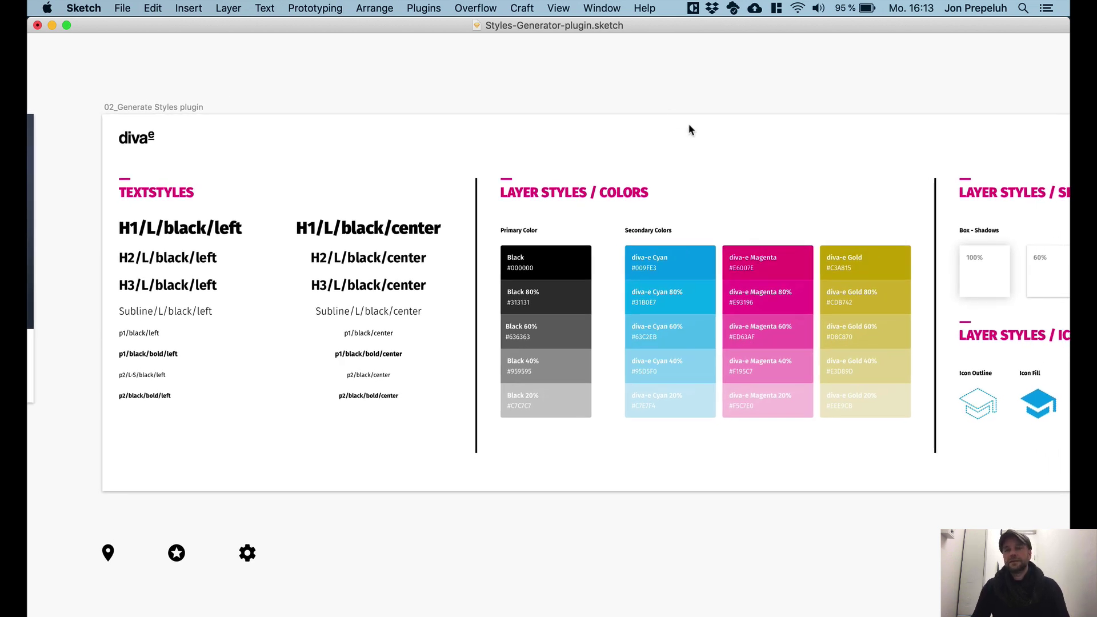
drag(688, 126, 610, 130)
scroll(614, 130, left, 3)
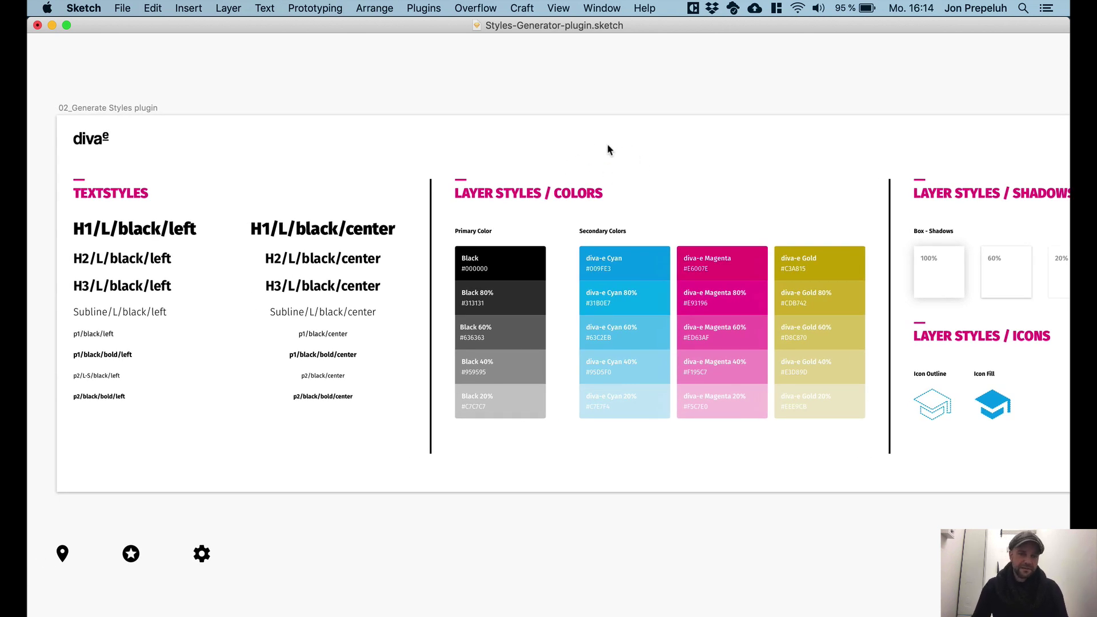
scroll(434, 190, down, 2)
scroll(364, 277, up, 2)
scroll(361, 273, down, 2)
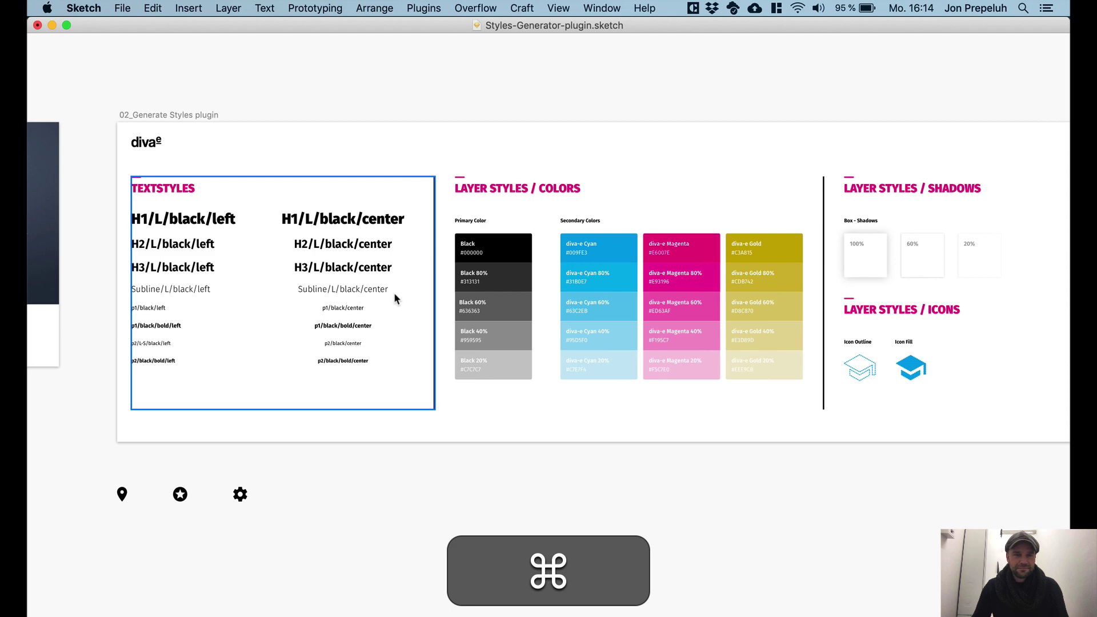
scroll(297, 269, down, 2)
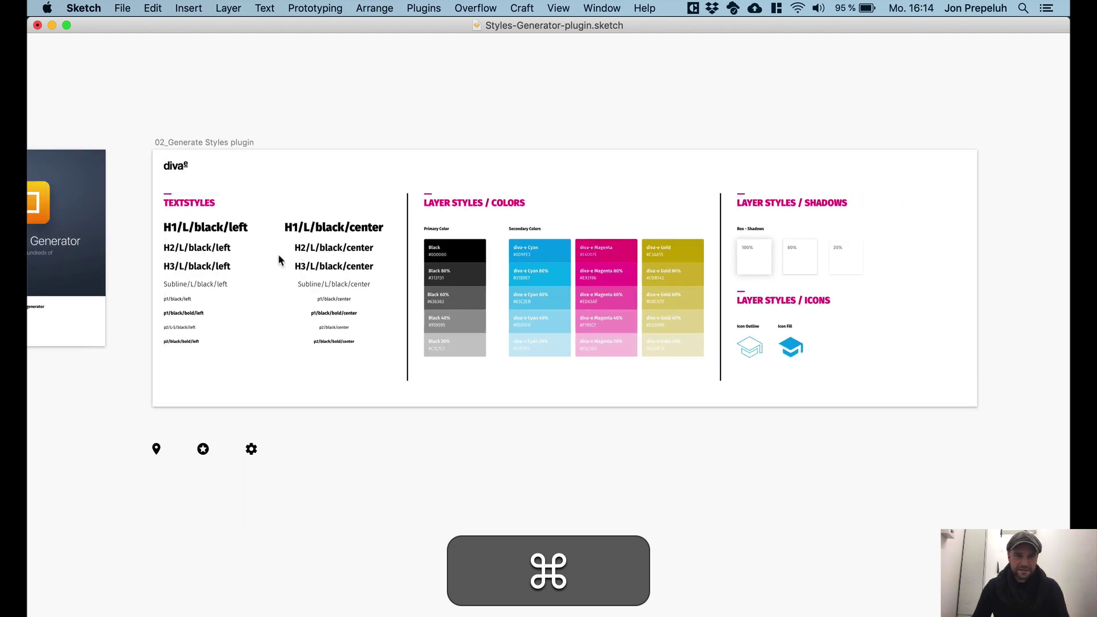
scroll(280, 251, up, 2)
Step: Show the Layers list and the Inspector panel
key(super+alt+1)
scroll(400, 252, up, 2)
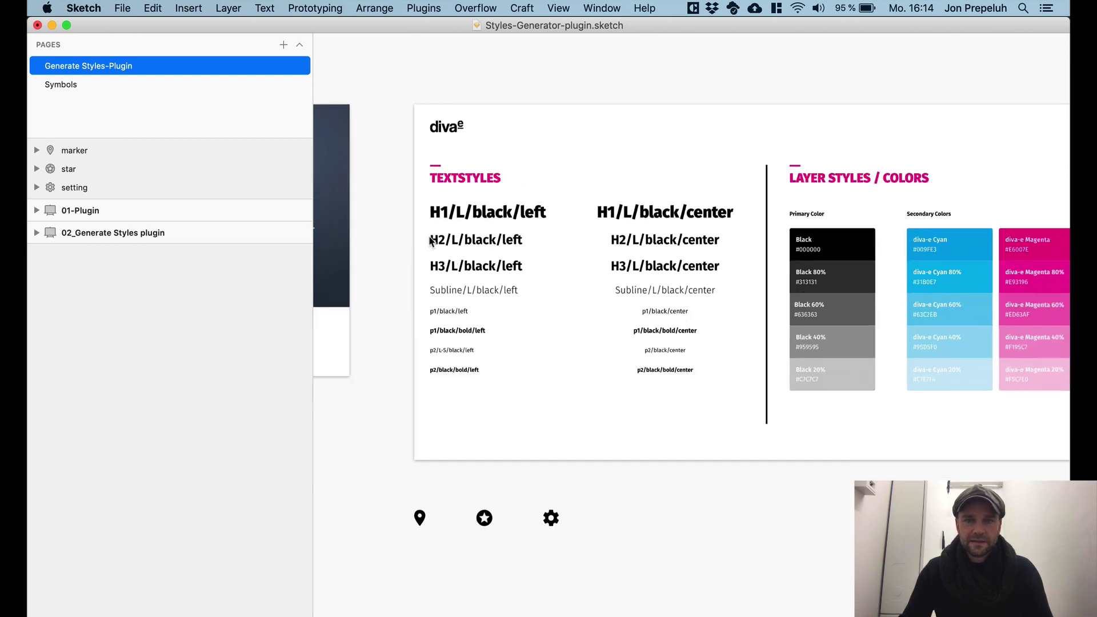
scroll(433, 238, down, 2)
key(super+alt+2)
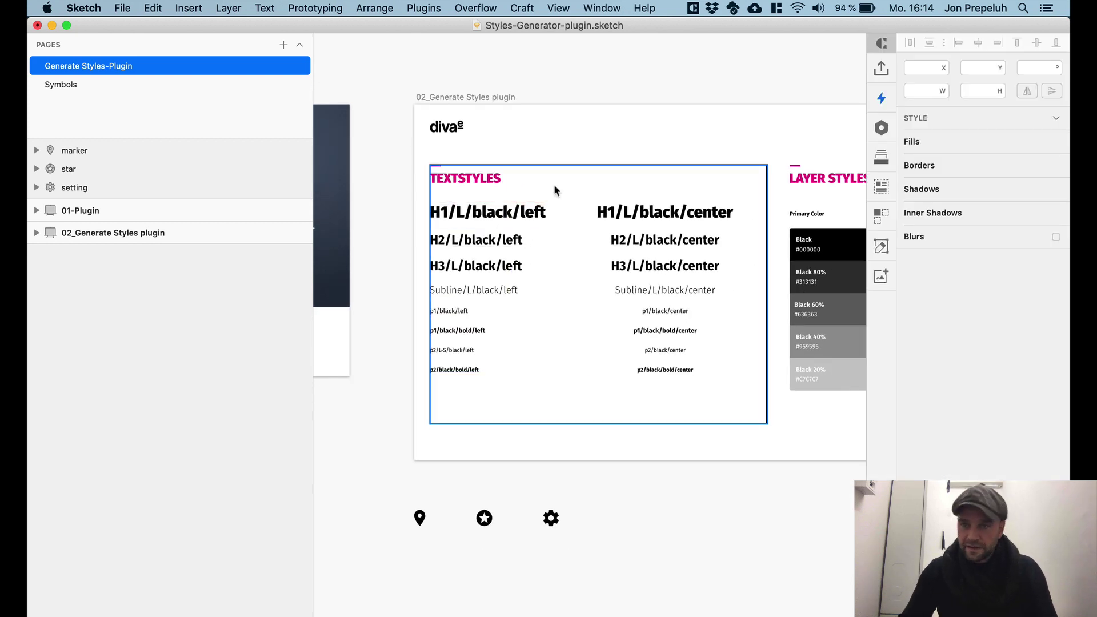
Step: Inspect the H1/L/black/left text layer in the Textstyles group, then clear the selection
click(557, 213)
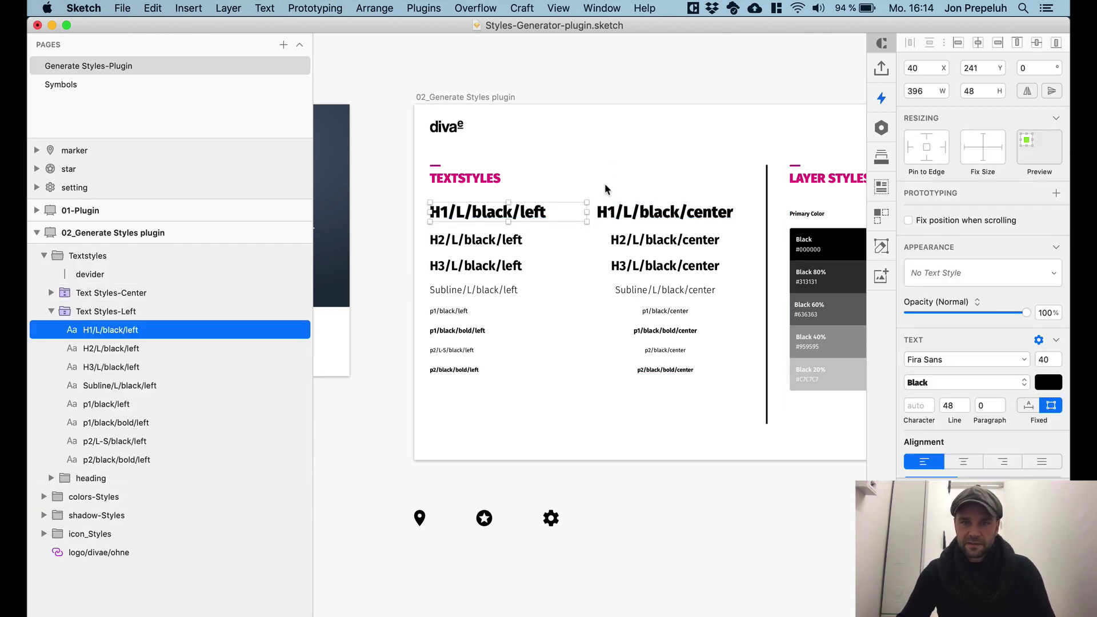
scroll(605, 188, down, 2)
scroll(554, 239, up, 2)
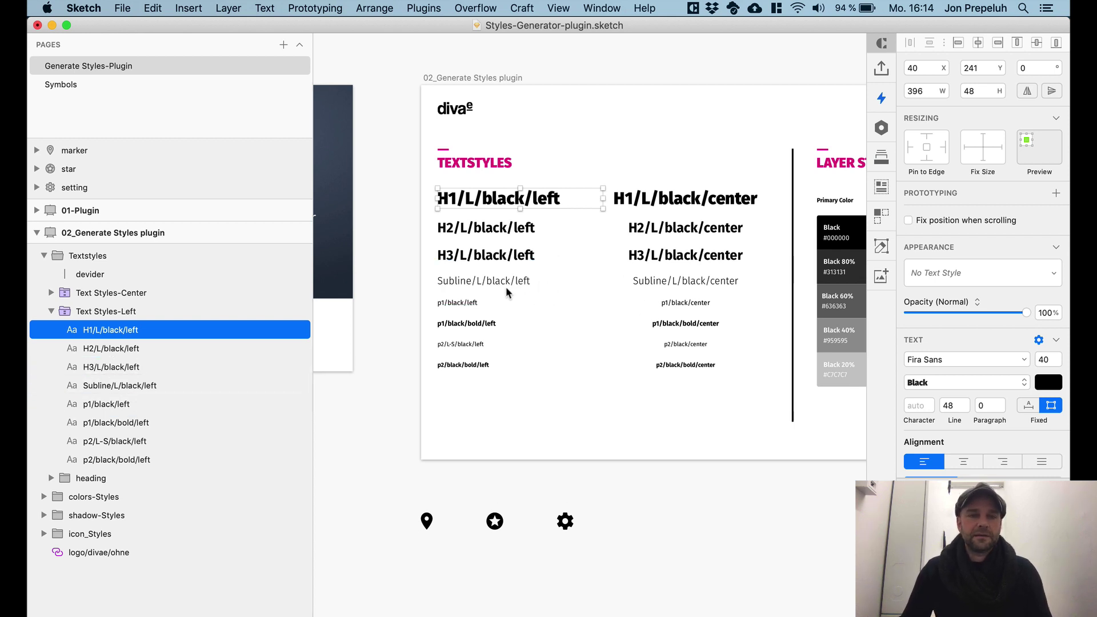
scroll(451, 283, up, 2)
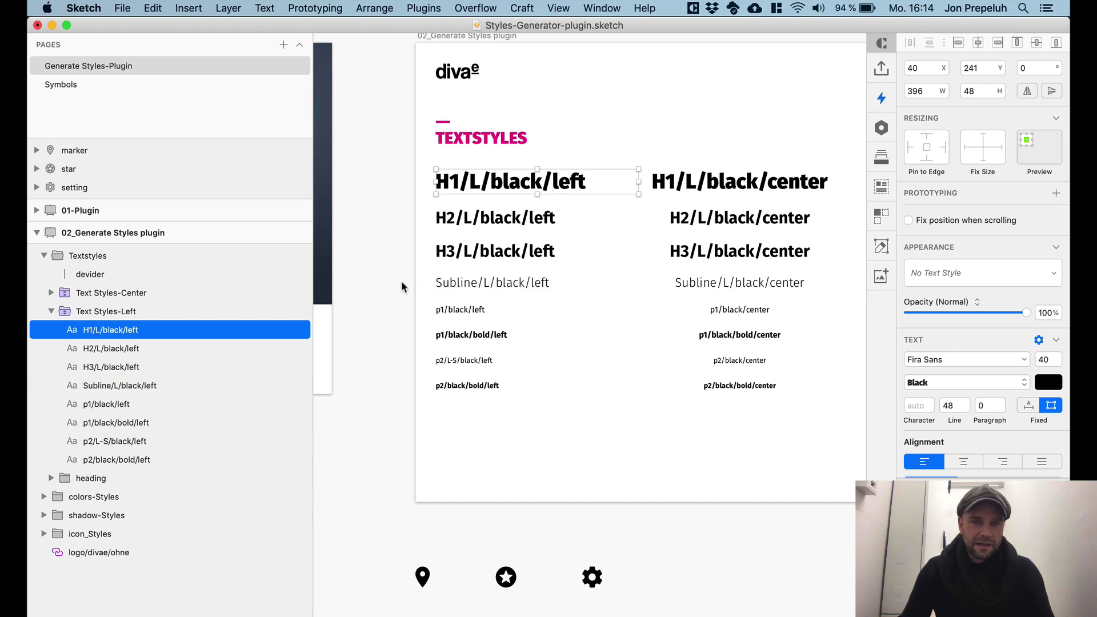
scroll(422, 191, up, 2)
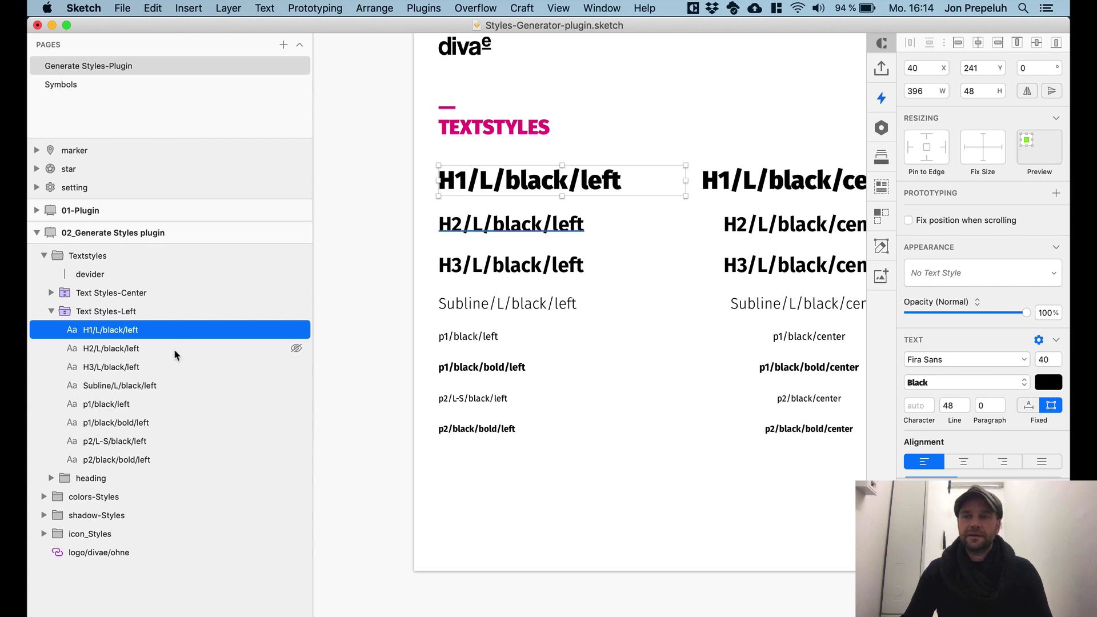
scroll(484, 311, down, 3)
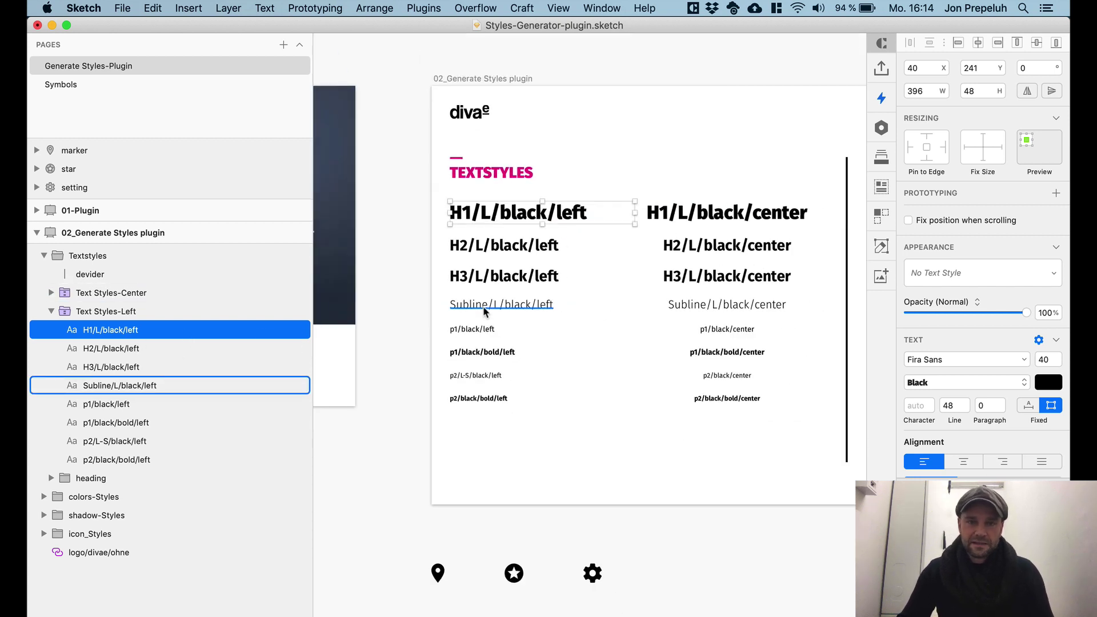
click(436, 206)
Step: Marquee-select all left and center text-style layers and open Styles Generator's Generate Shared Styles command
scroll(429, 203, up, 2)
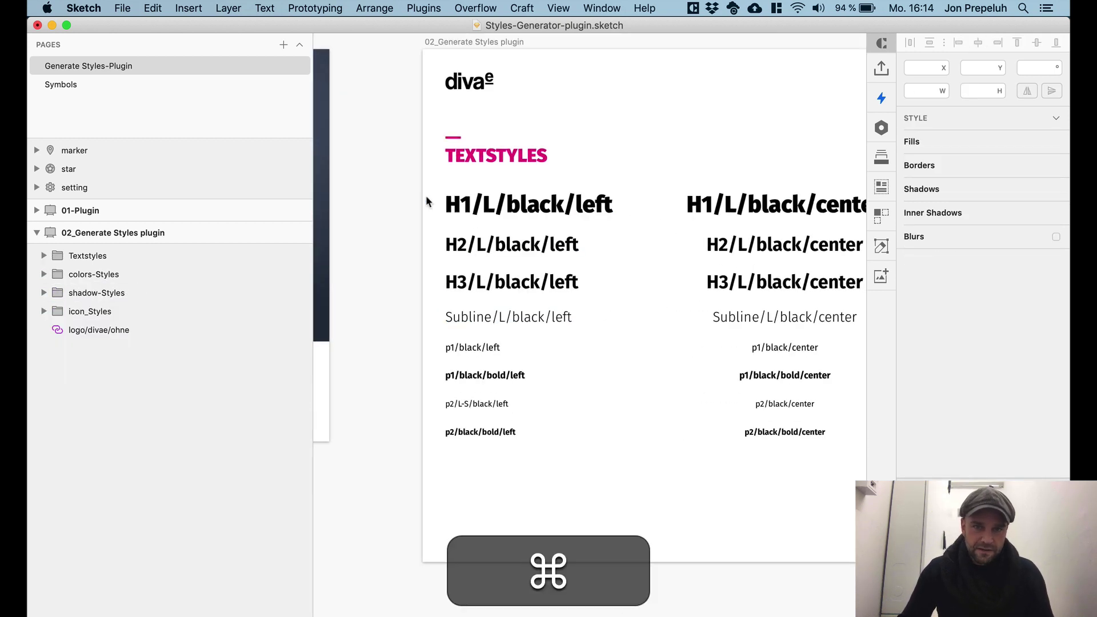
scroll(491, 257, down, 2)
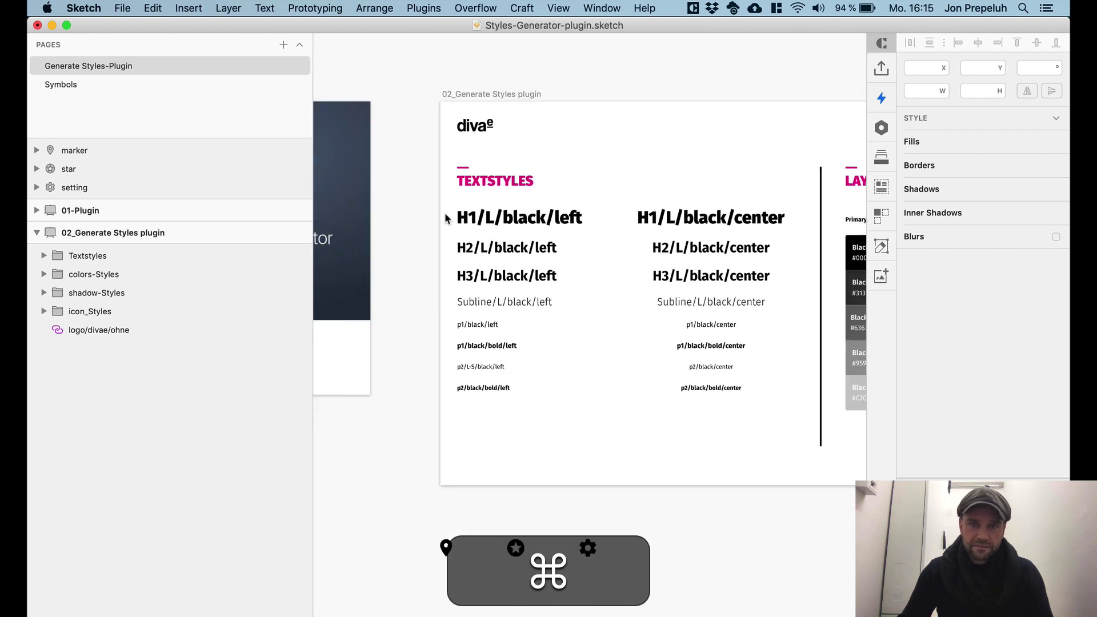
drag(441, 202, 718, 412)
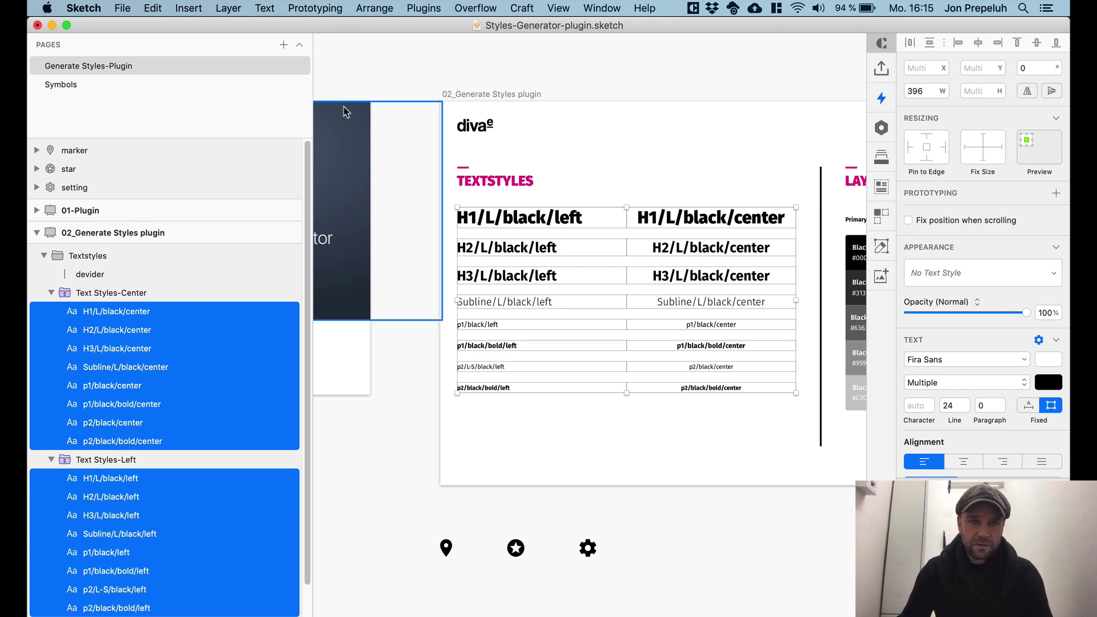
click(422, 8)
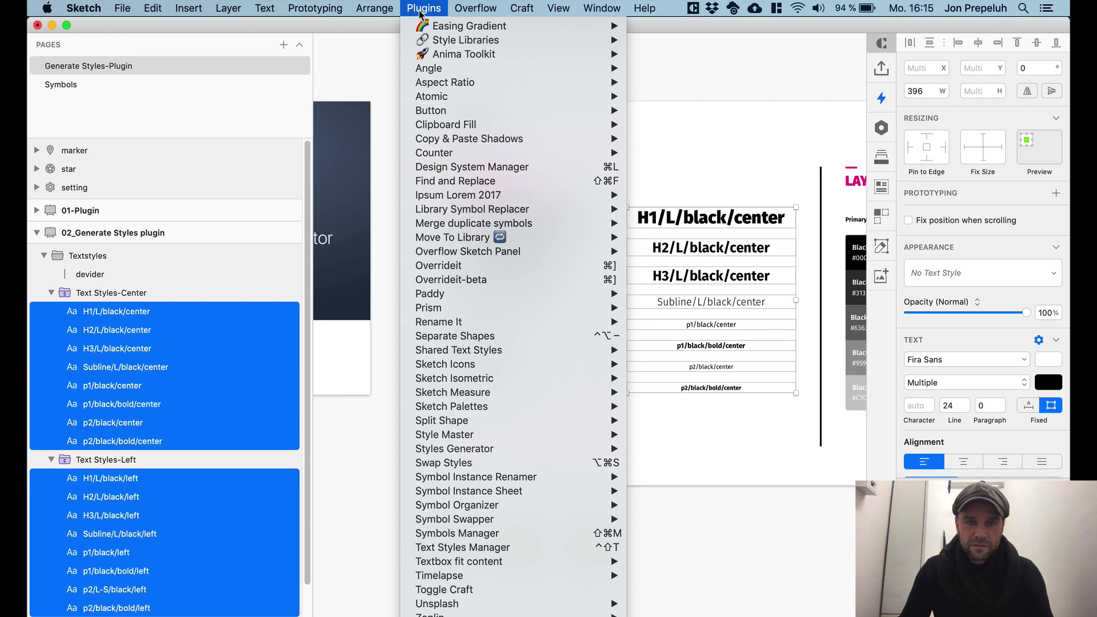
mouse_move(540, 454)
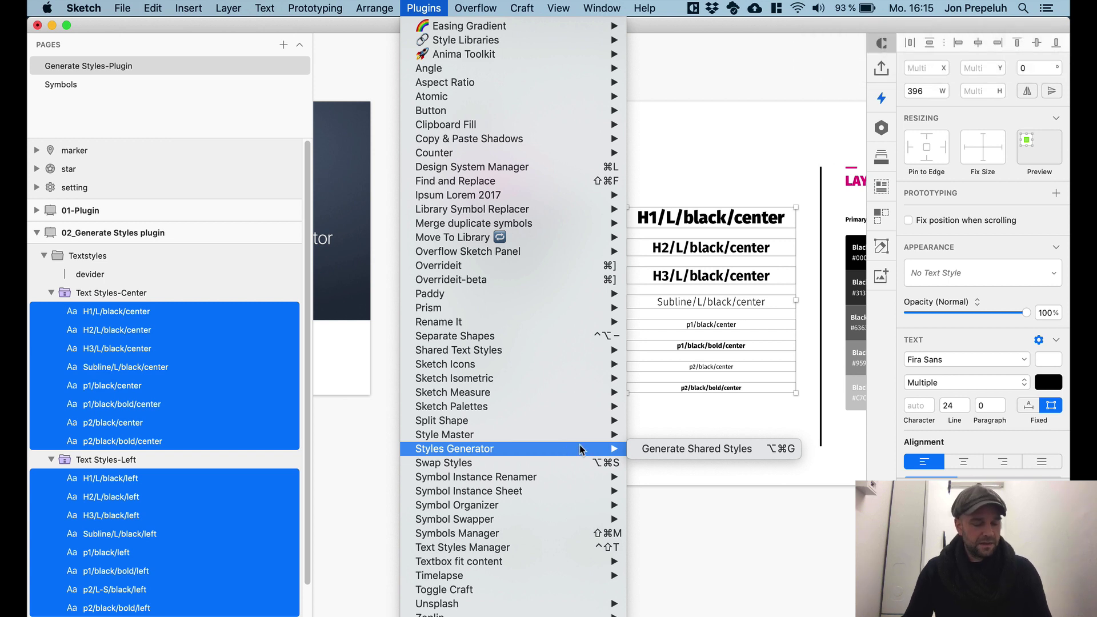
Step: Generate shared text styles from the selected text layers, then deselect them
click(682, 453)
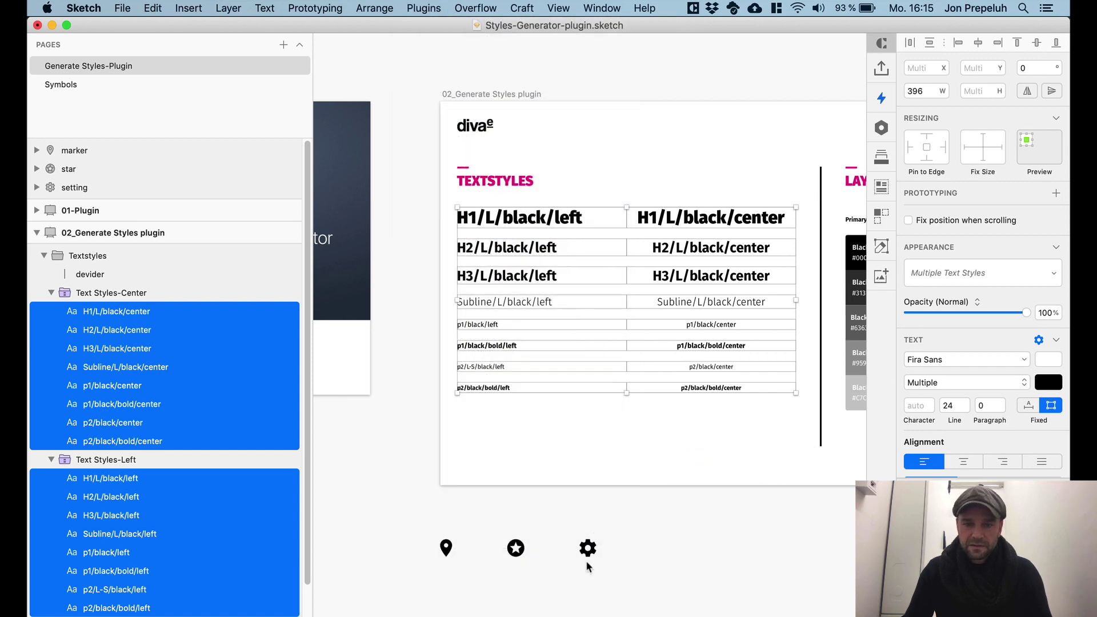
click(684, 543)
super+scroll(628, 415, down, 2)
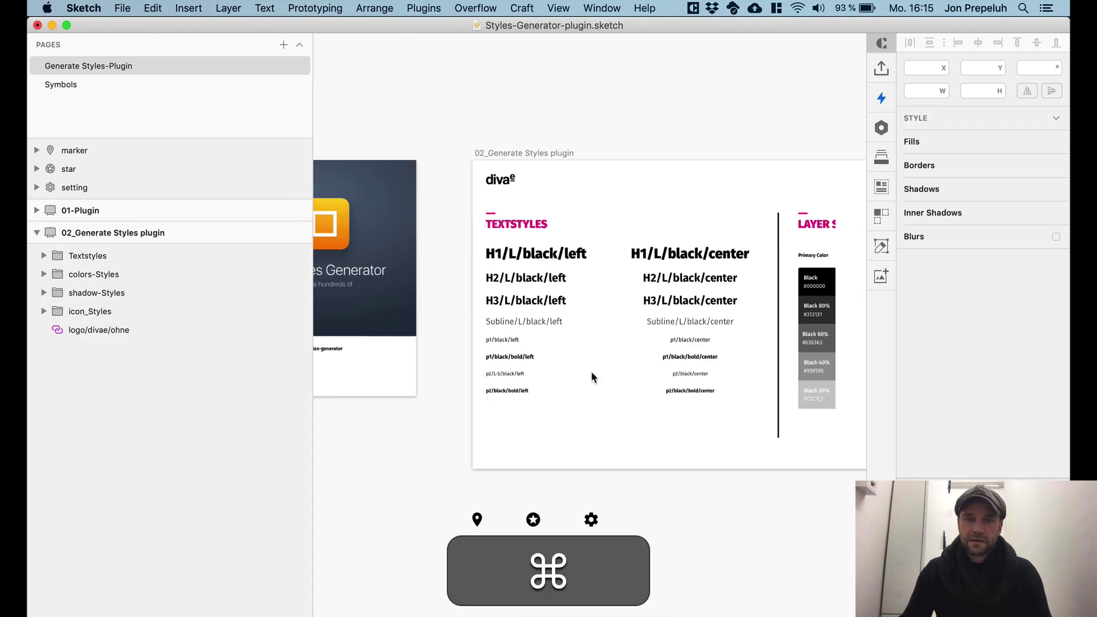
super+scroll(608, 228, down, 2)
super+scroll(612, 227, up, 3)
Step: Confirm H1/L/black/left appears in the Appearance text-style list, then deselect the layer
super+click(548, 254)
click(938, 271)
mouse_move(900, 450)
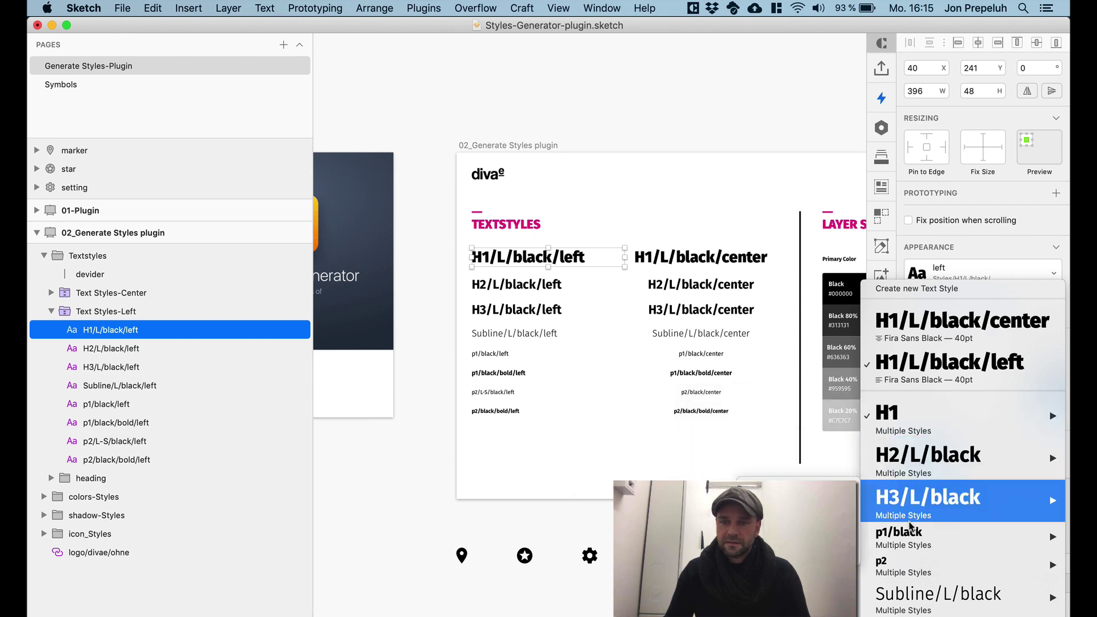
key(Escape)
click(760, 522)
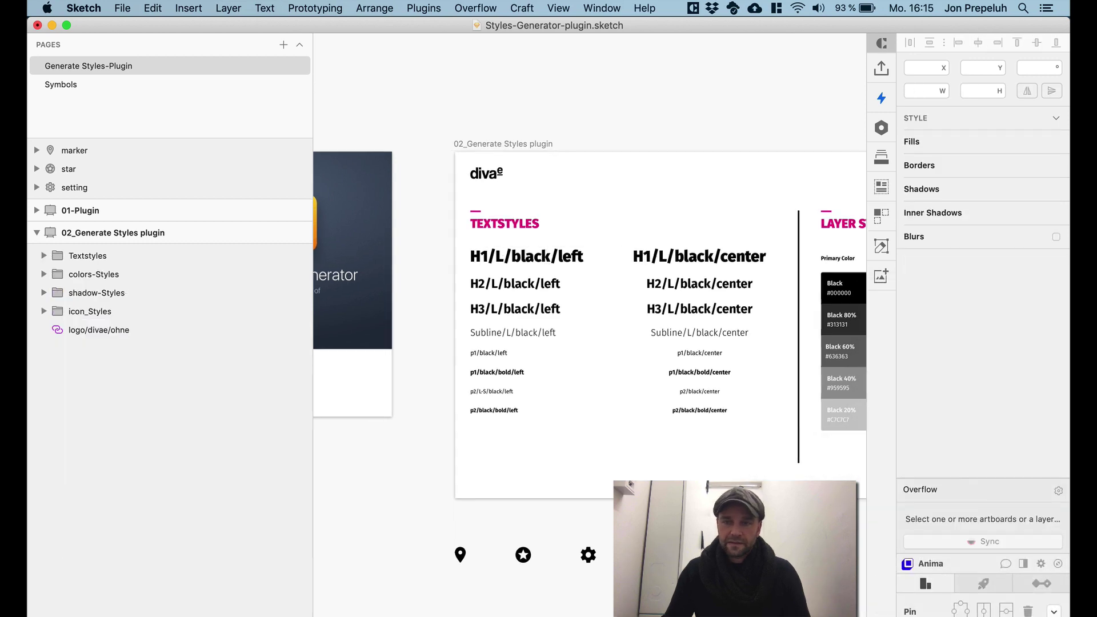
Step: Bring the Black, Cyan, Magenta and Gold colour swatch columns fully into view
drag(760, 523, 636, 477)
scroll(627, 483, right, 10)
scroll(572, 429, up, 5)
scroll(568, 314, down, 3)
scroll(564, 328, up, 3)
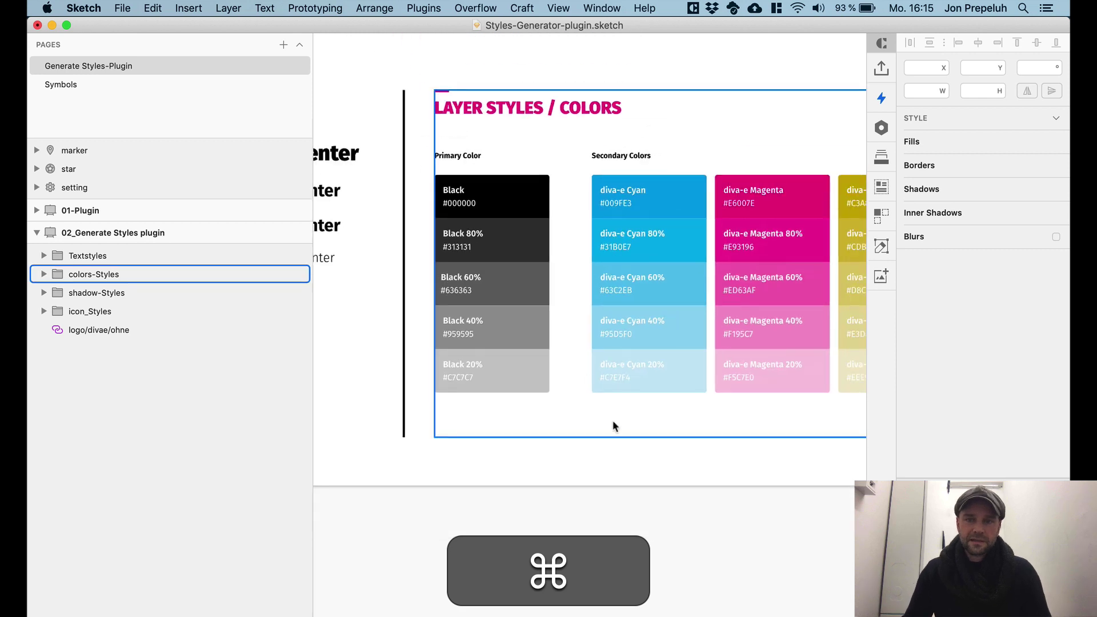
drag(617, 477, 559, 480)
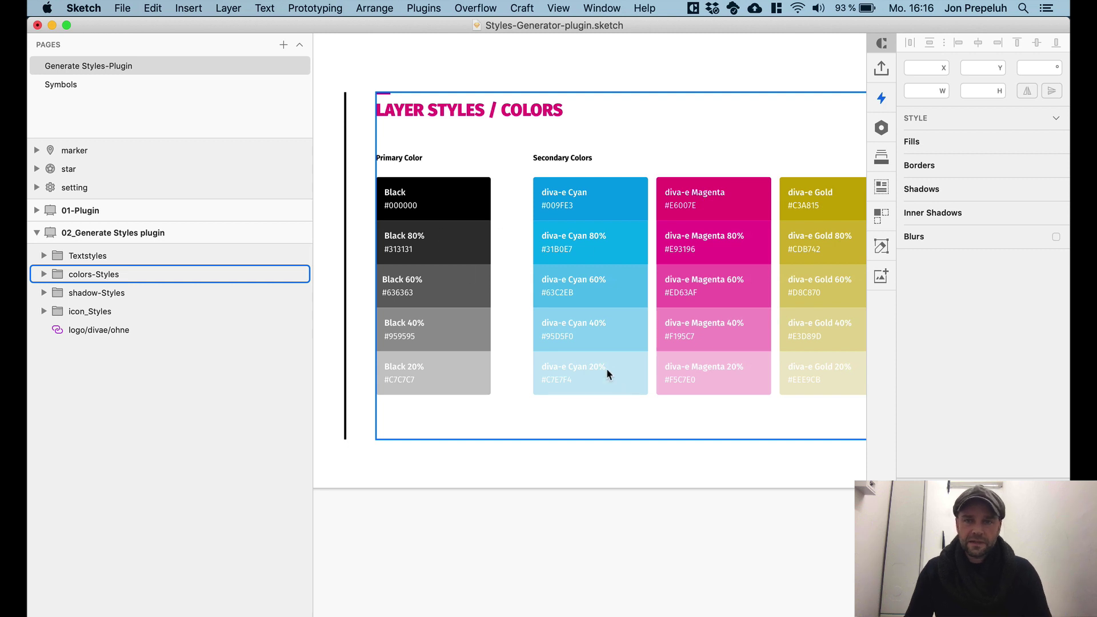
click(470, 451)
Step: Hide the Inspector and the Layers sidebar
key(alt+super+2)
key(alt+super+1)
scroll(492, 357, up, 3)
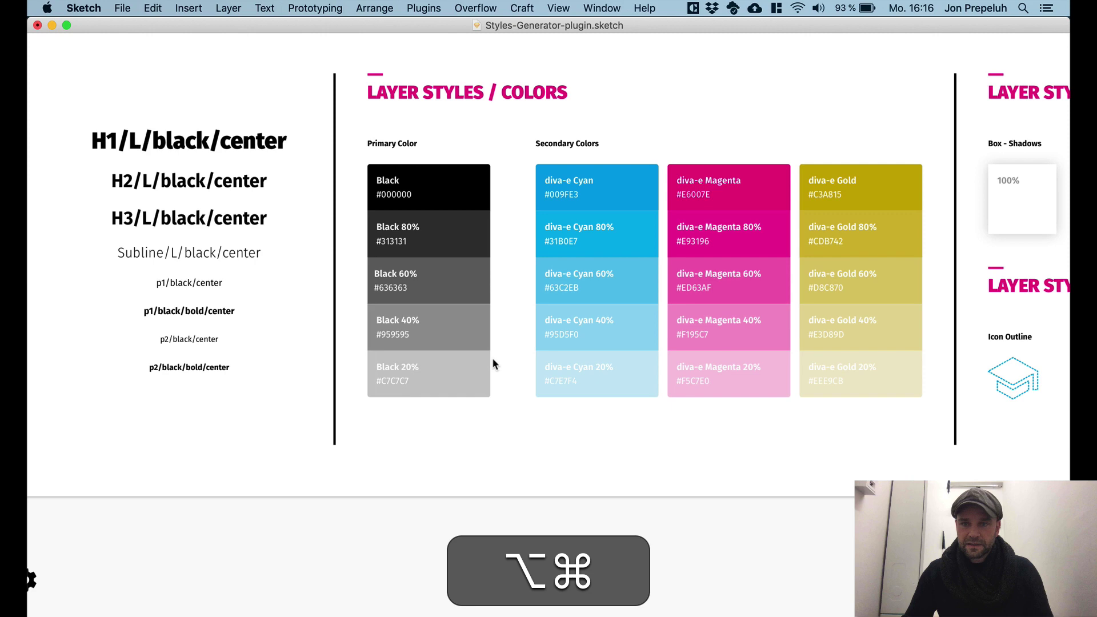
scroll(523, 477, down, 3)
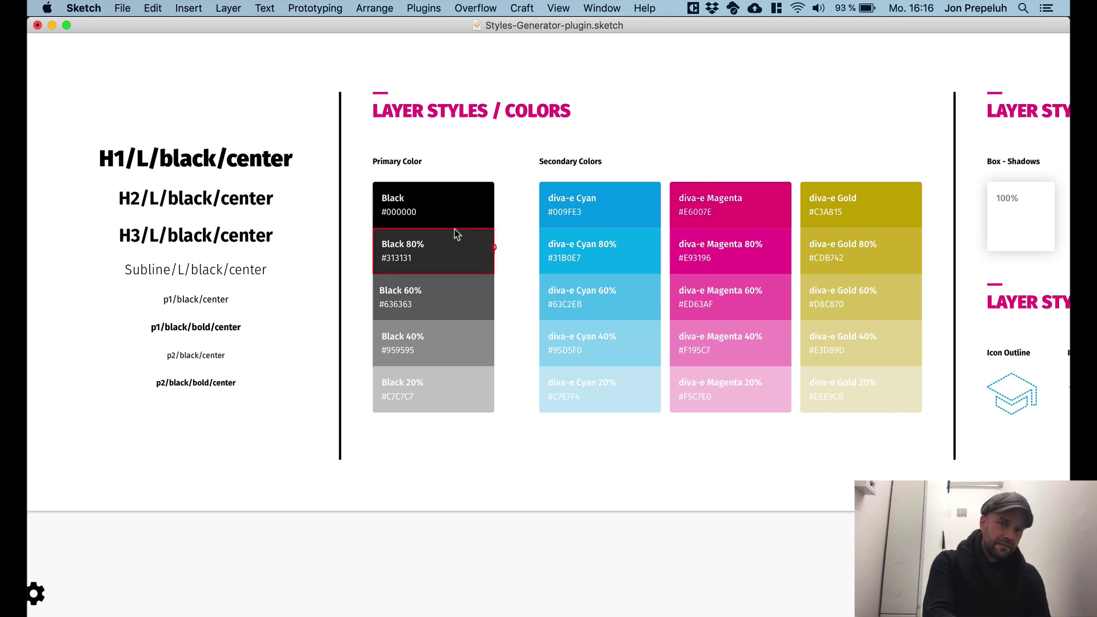
Step: Show the Layers list again and marquee-select the five Black primary-colour swatches
key(alt+super+1)
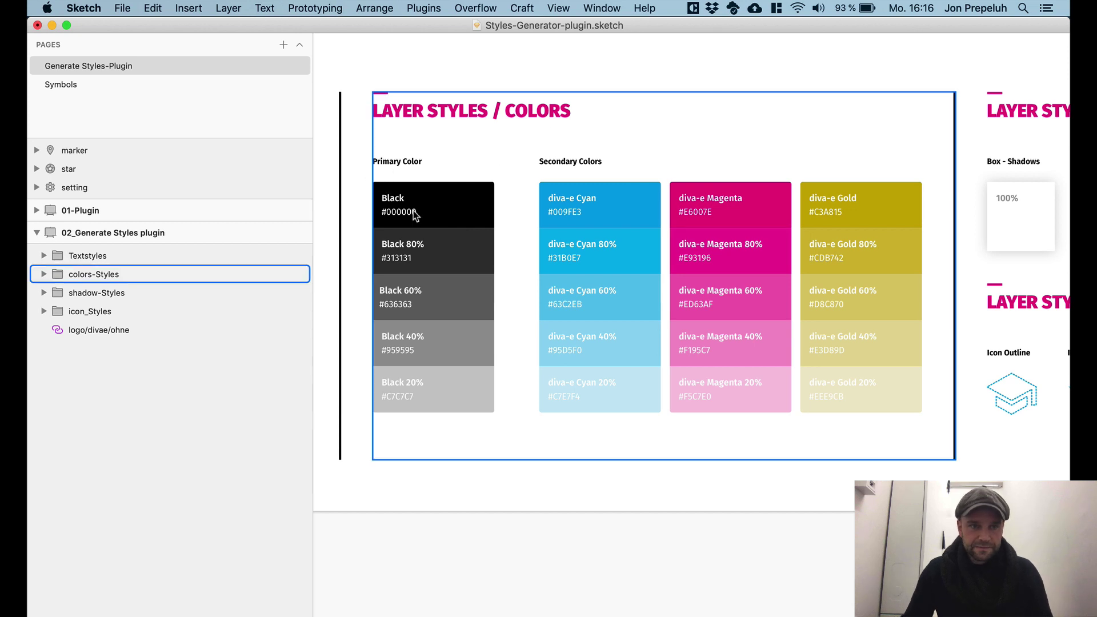
drag(473, 166, 486, 433)
scroll(244, 417, down, 3)
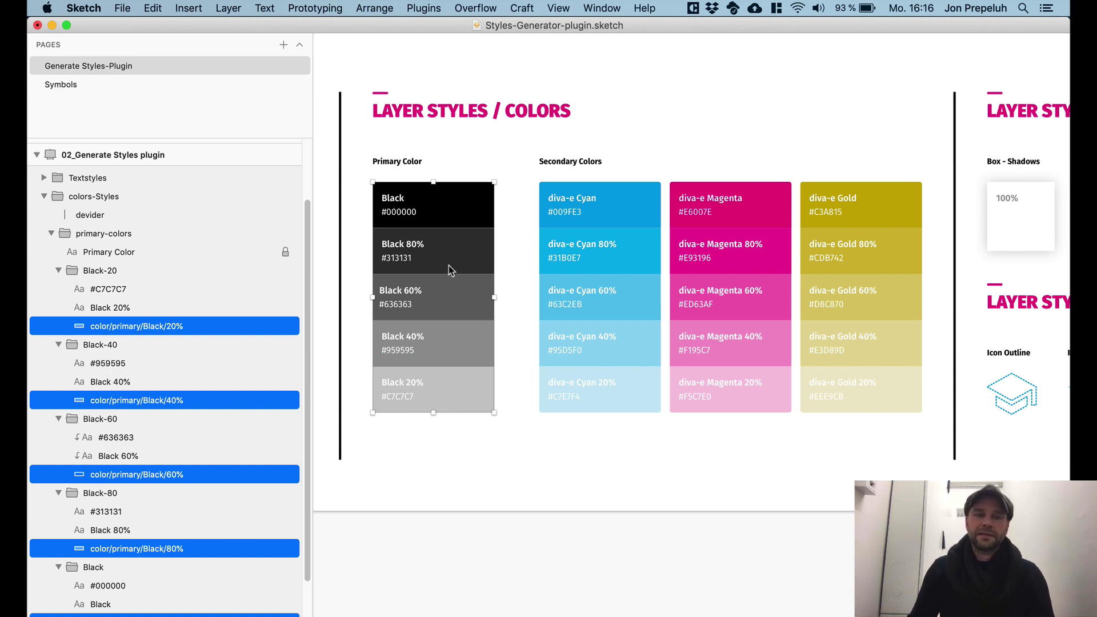
scroll(493, 360, down, 3)
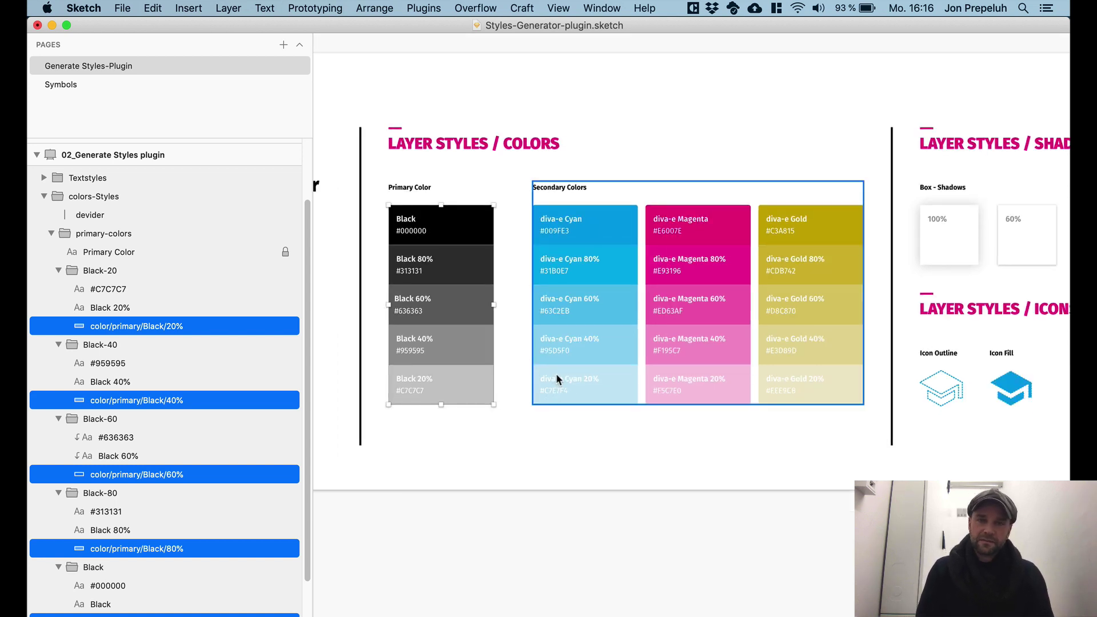
Step: Generate shared layer styles from the Black swatches and clear the selection
key(ctrl+alt+g)
click(572, 465)
scroll(606, 320, right, 2)
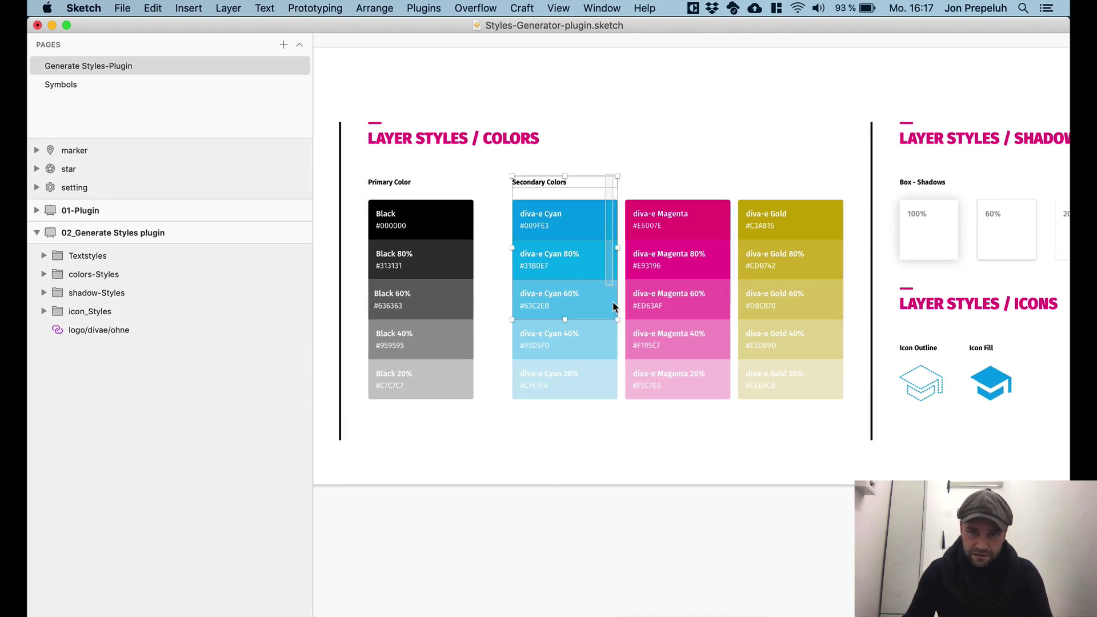
click(644, 179)
key(Escape)
Step: Select the five diva-e Cyan swatches and generate their shared styles
drag(606, 195, 614, 402)
scroll(252, 466, down, 3)
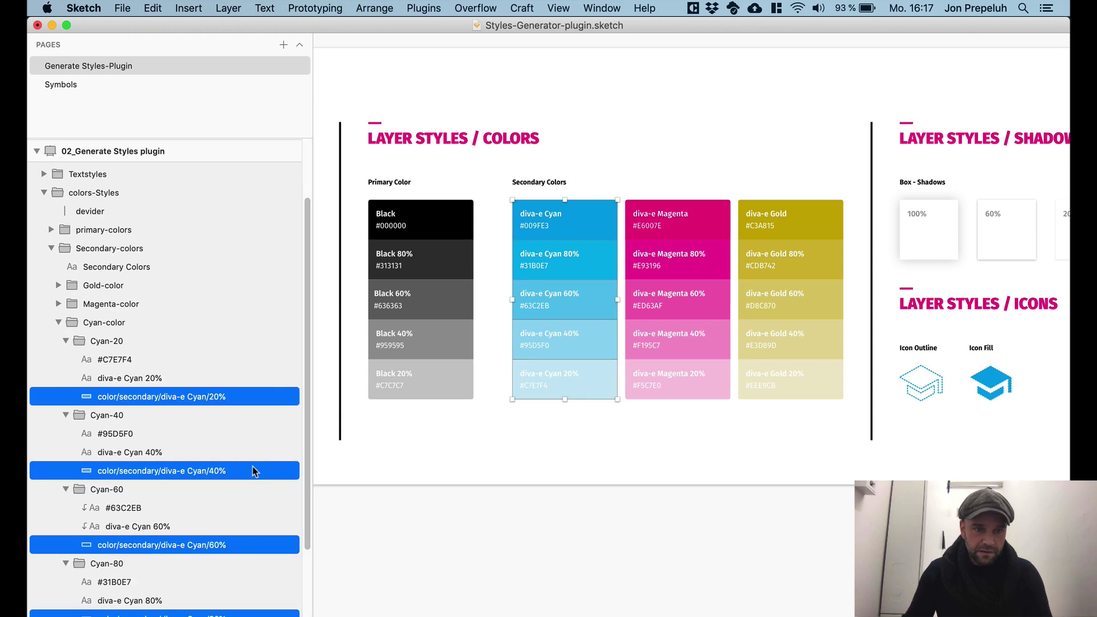
scroll(211, 467, down, 5)
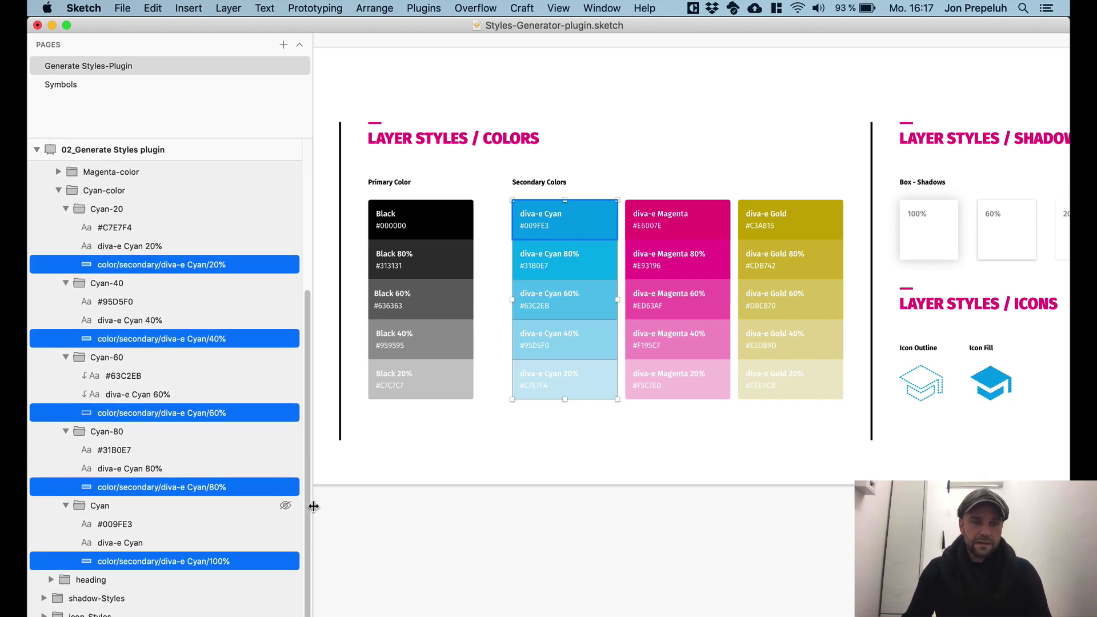
key(ctrl+super+g)
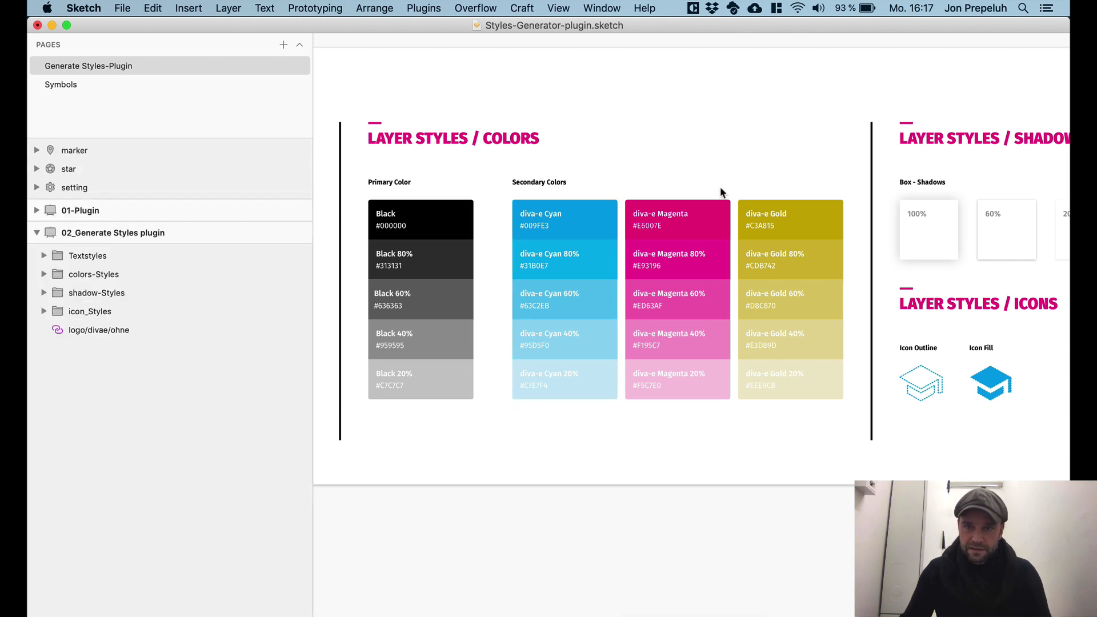
Step: Turn the five diva-e Magenta swatches into shared styles, then deselect them
drag(722, 201, 722, 420)
scroll(570, 420, down, 1)
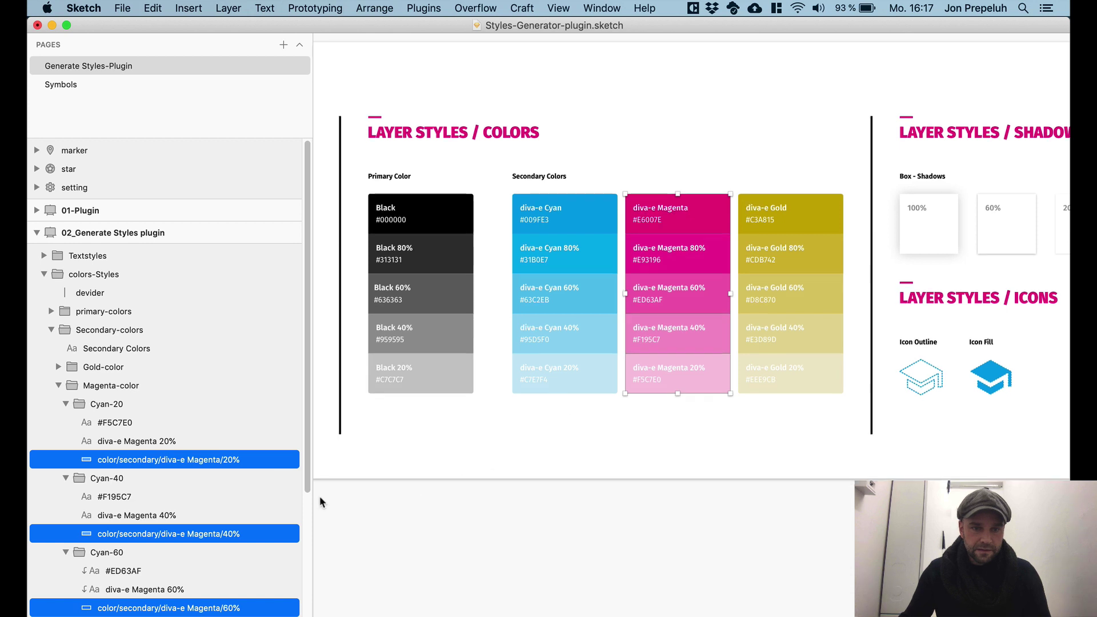
scroll(206, 536, down, 5)
scroll(211, 522, down, 2)
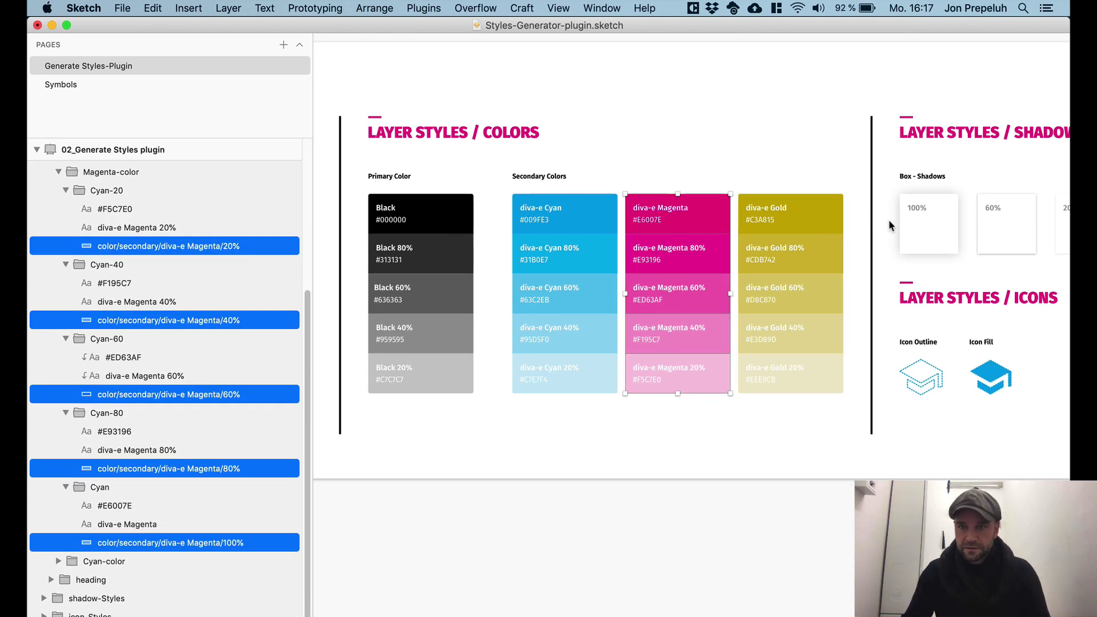
click(852, 183)
Step: Turn the five diva-e Gold swatches into shared styles, then deselect them
drag(835, 189, 841, 409)
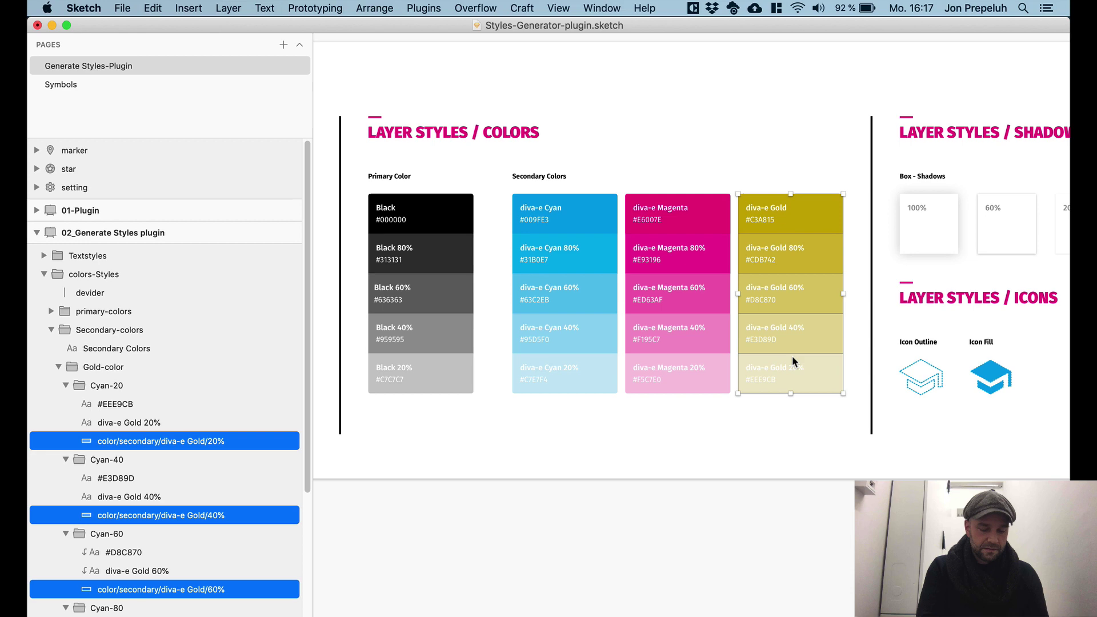
scroll(755, 438, down, 2)
scroll(755, 437, down, 2)
click(738, 472)
drag(709, 439, 640, 414)
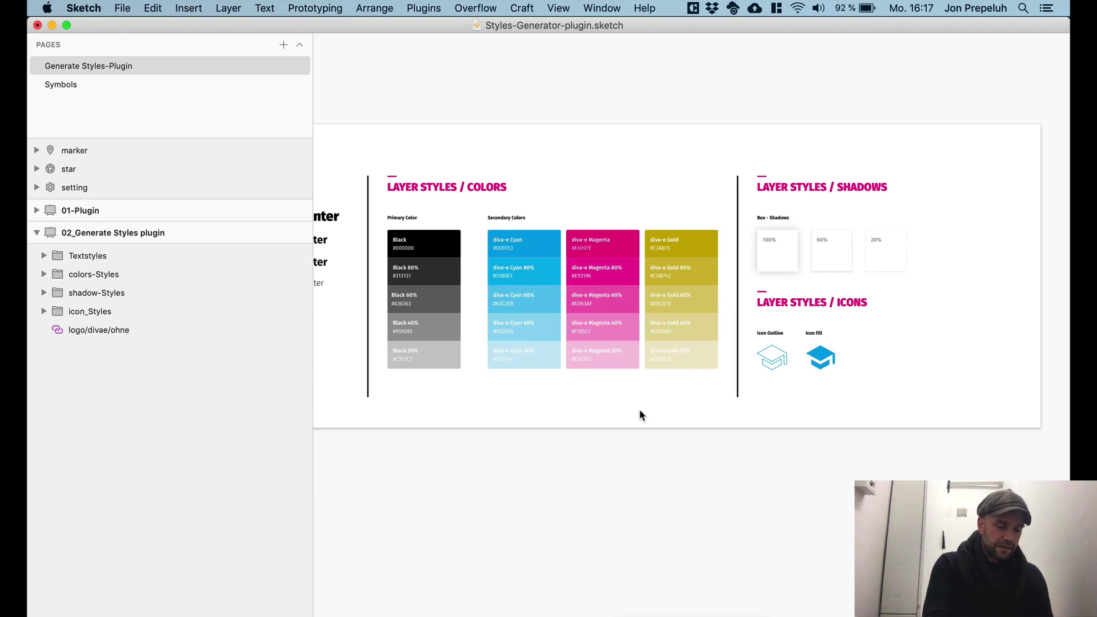
key(super+alt+3)
click(619, 252)
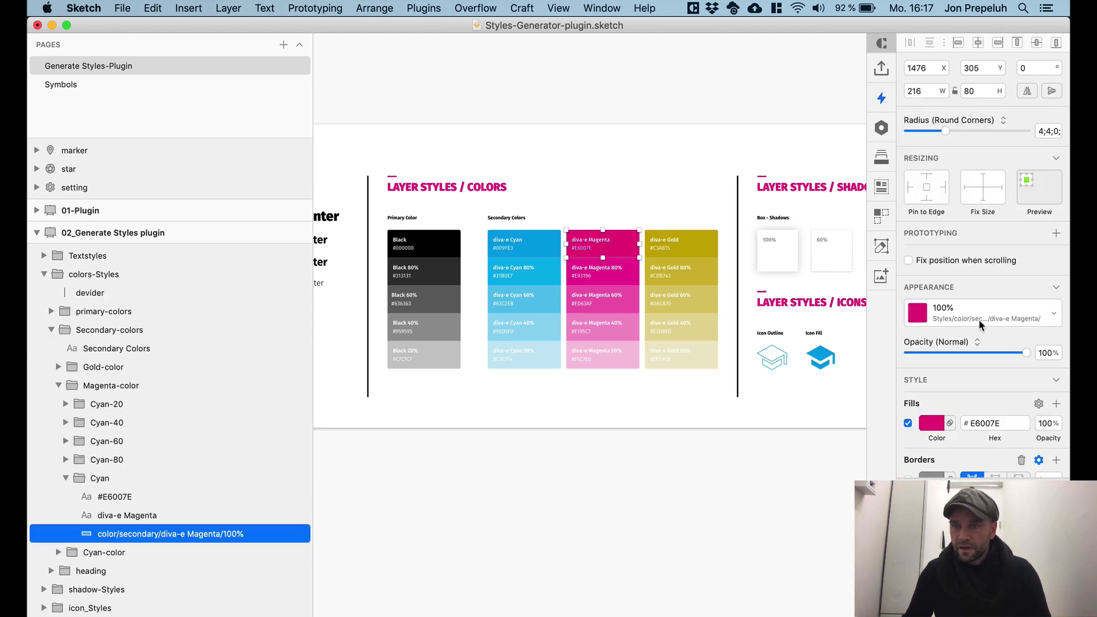
click(992, 312)
mouse_move(990, 465)
mouse_move(800, 466)
mouse_move(778, 487)
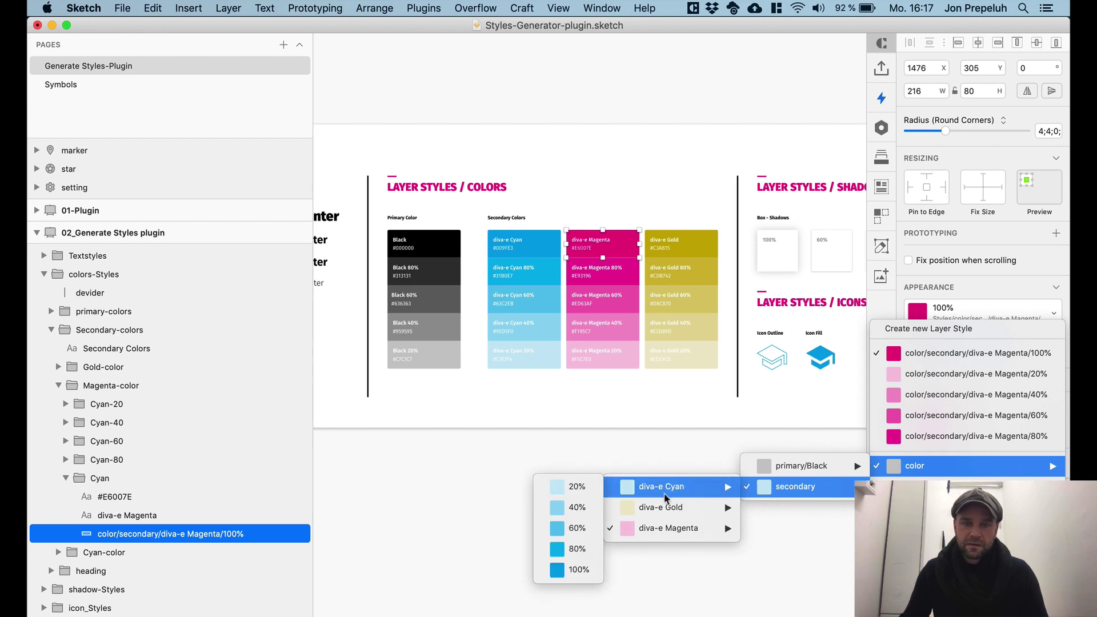
mouse_move(646, 507)
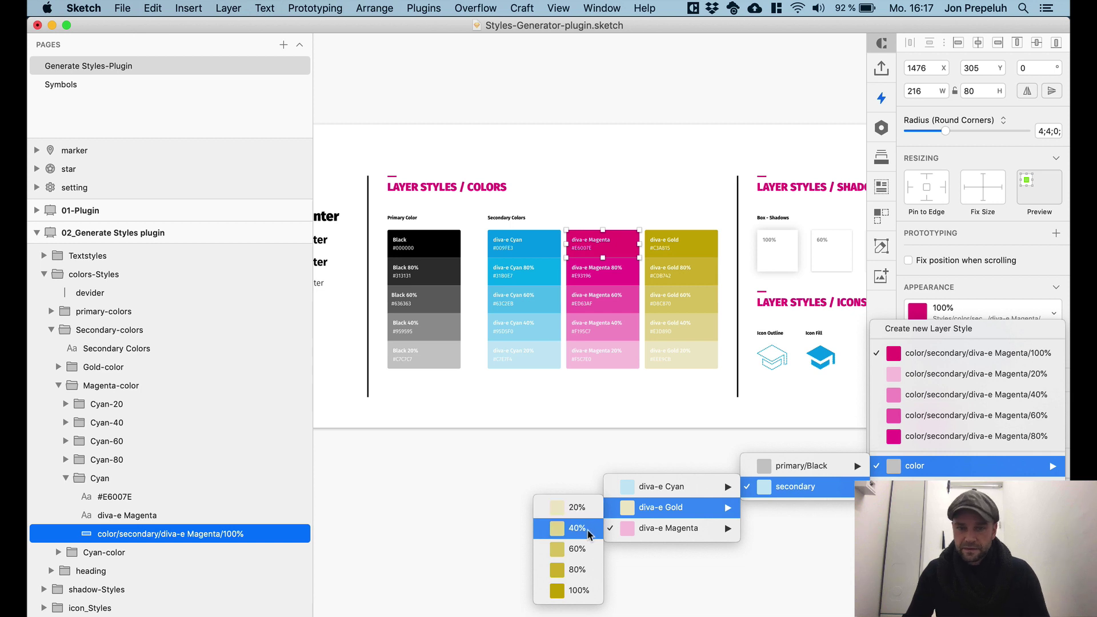
mouse_move(665, 530)
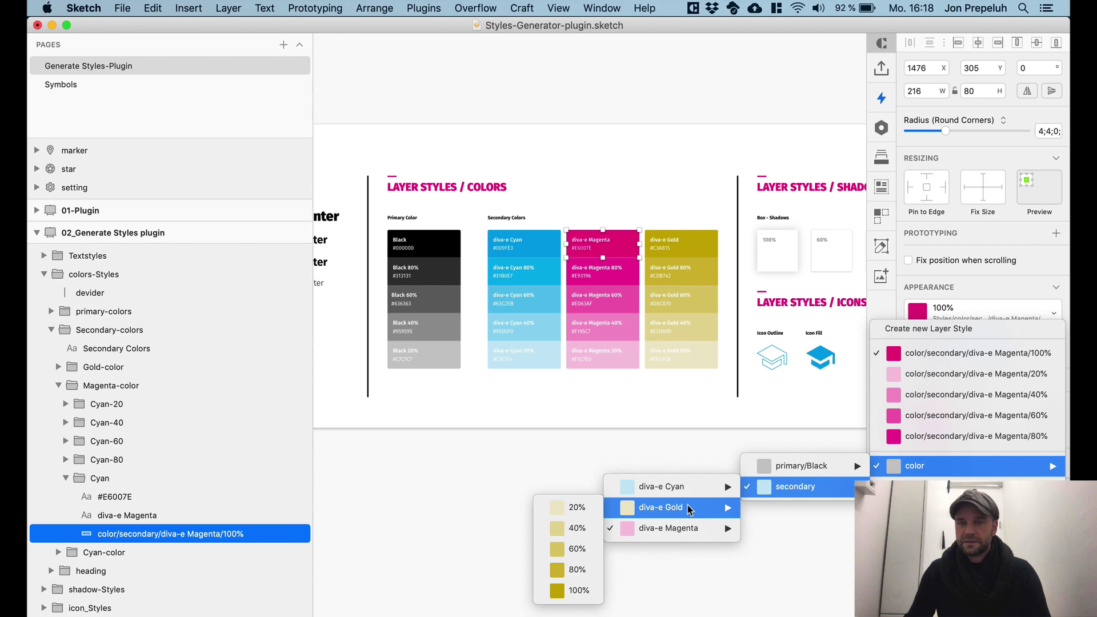
Step: Select the 100%, 60% and 20% shadow boxes together
mouse_move(729, 491)
click(689, 474)
scroll(687, 474, down, 3)
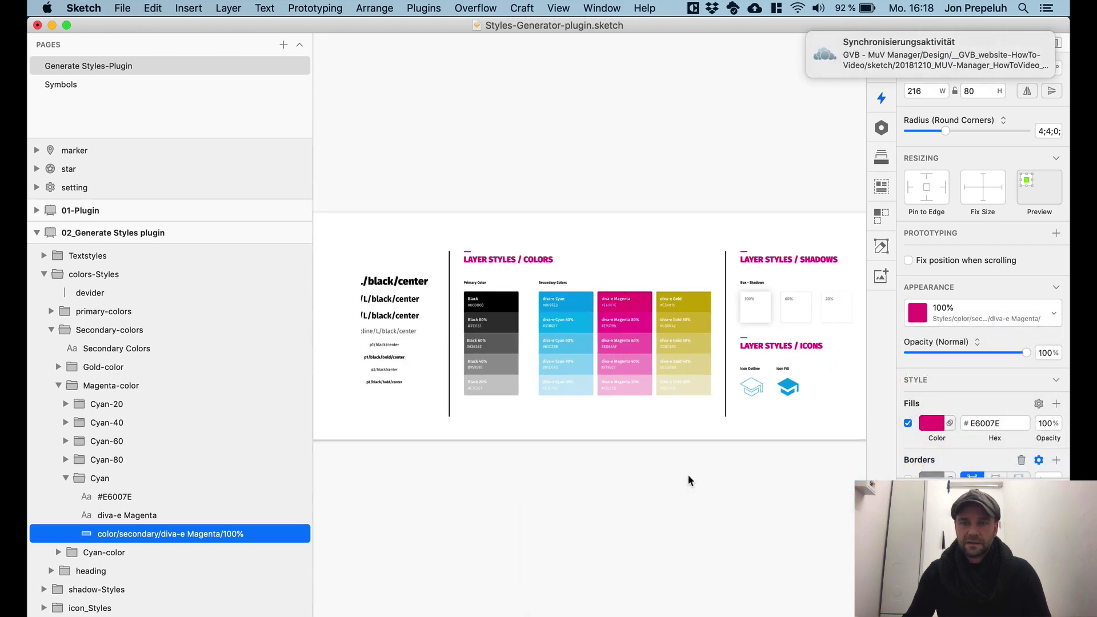
scroll(734, 487, up, 5)
scroll(532, 164, right, 5)
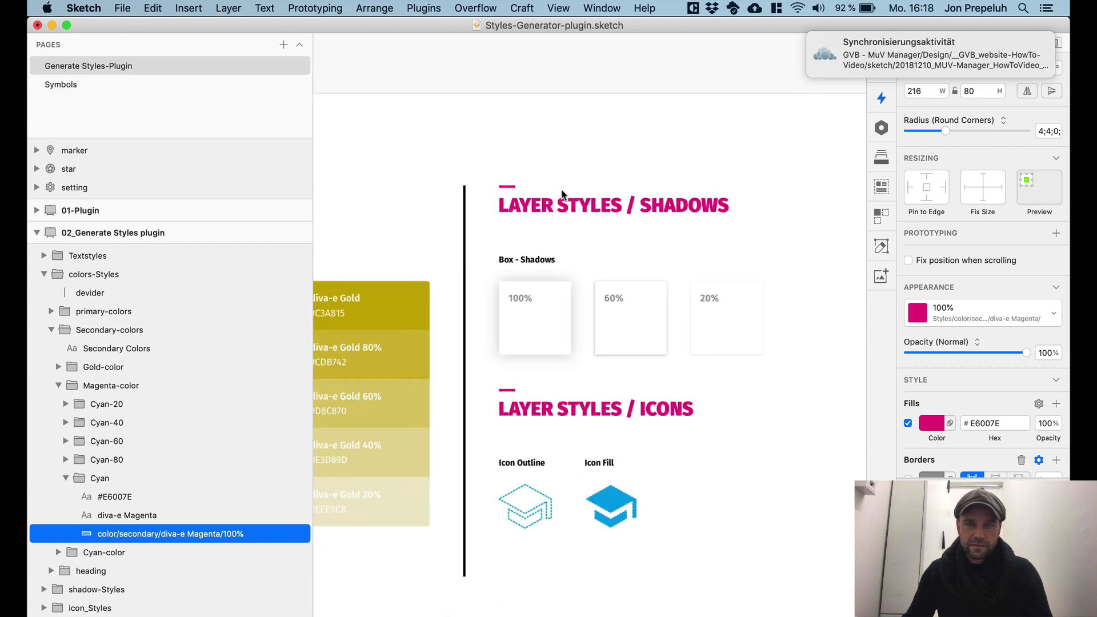
scroll(602, 279, down, 3)
click(510, 300)
shift+click(594, 298)
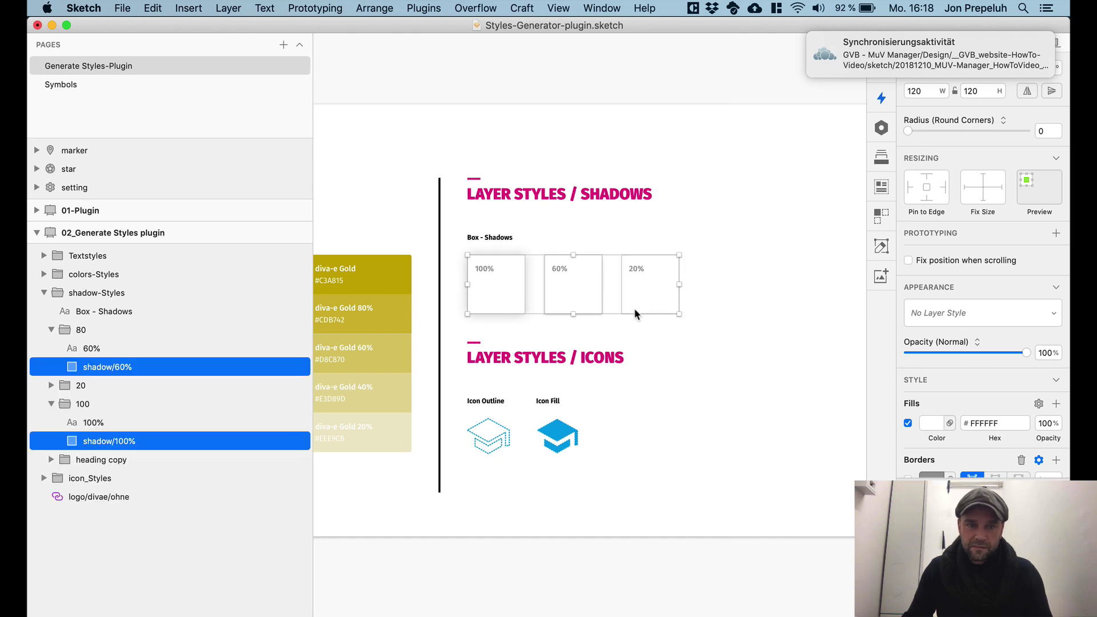
shift+click(634, 307)
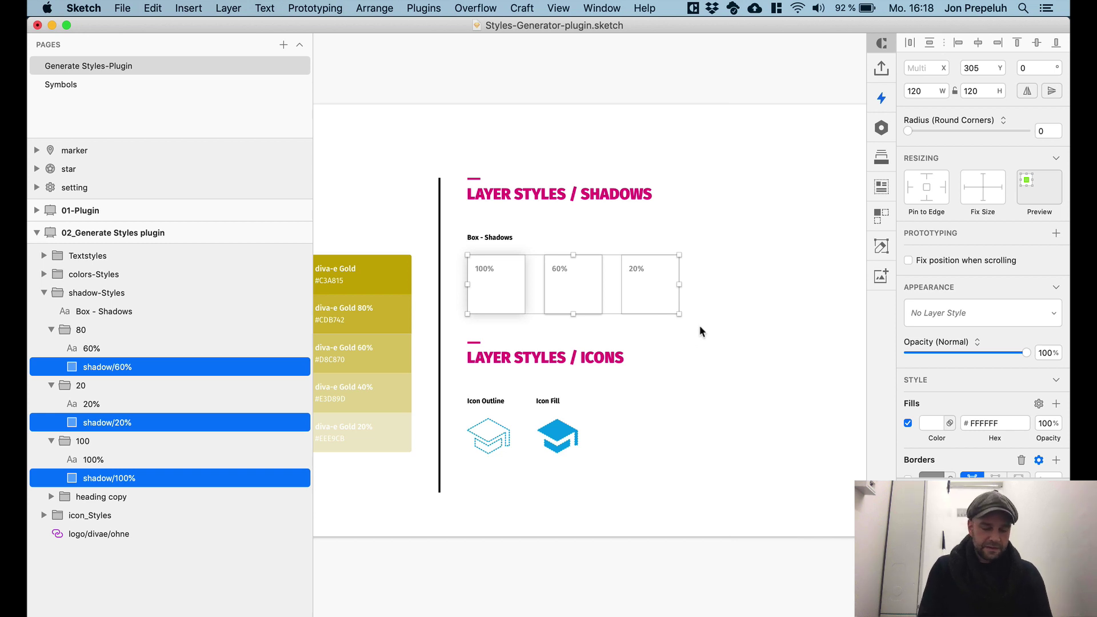
Step: Generate shared layer styles from them and check shadow/100%, shadow/60%, shadow/20% in Appearance
key(super+shift+l)
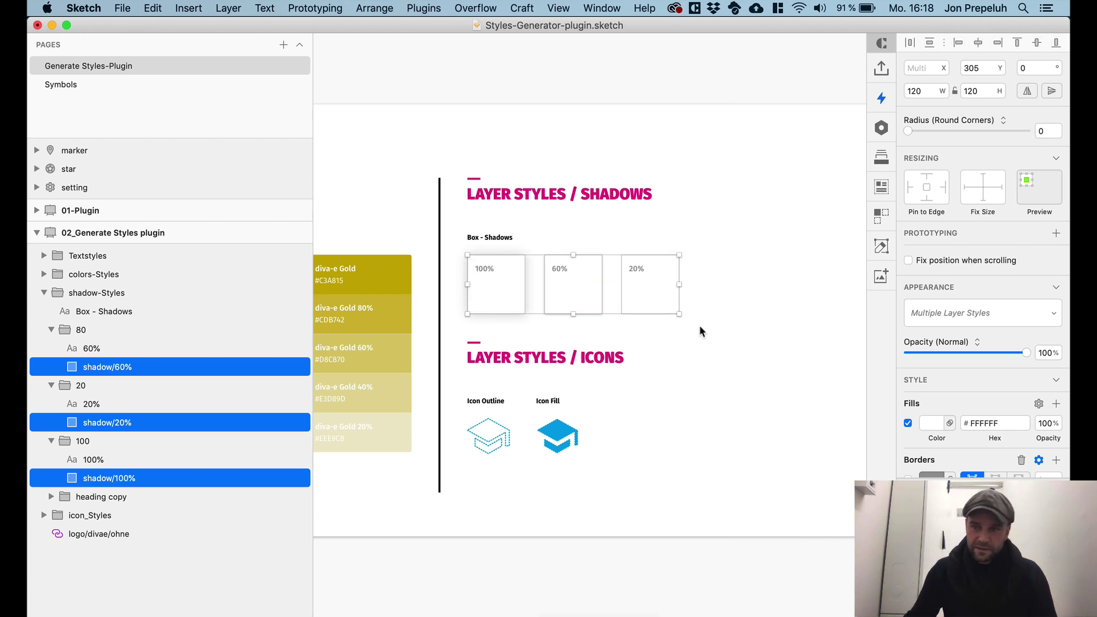
click(960, 314)
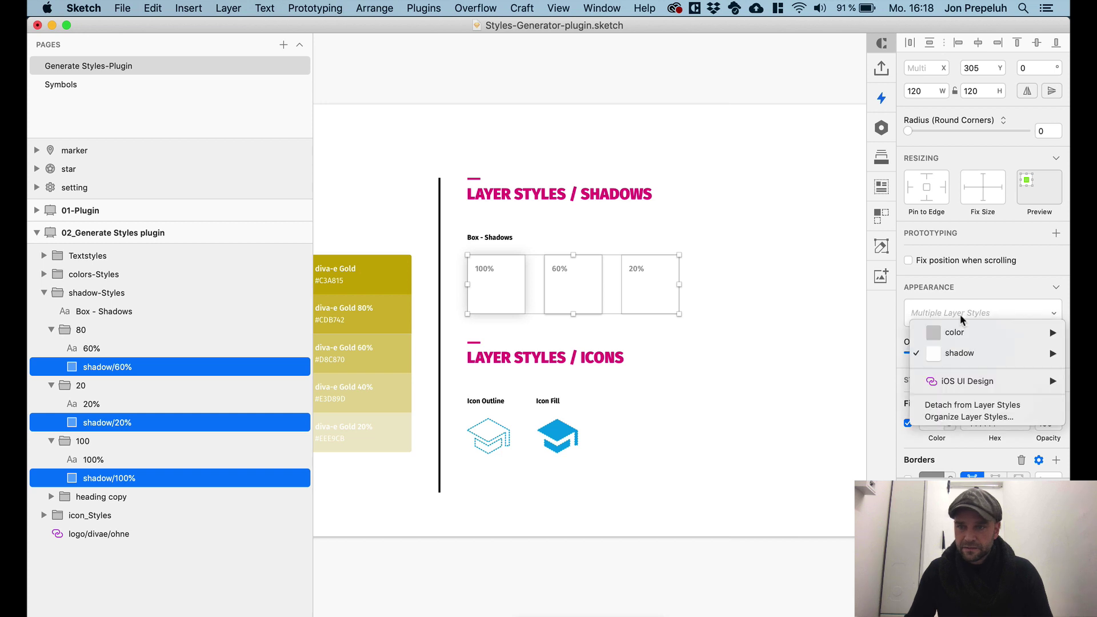
mouse_move(987, 355)
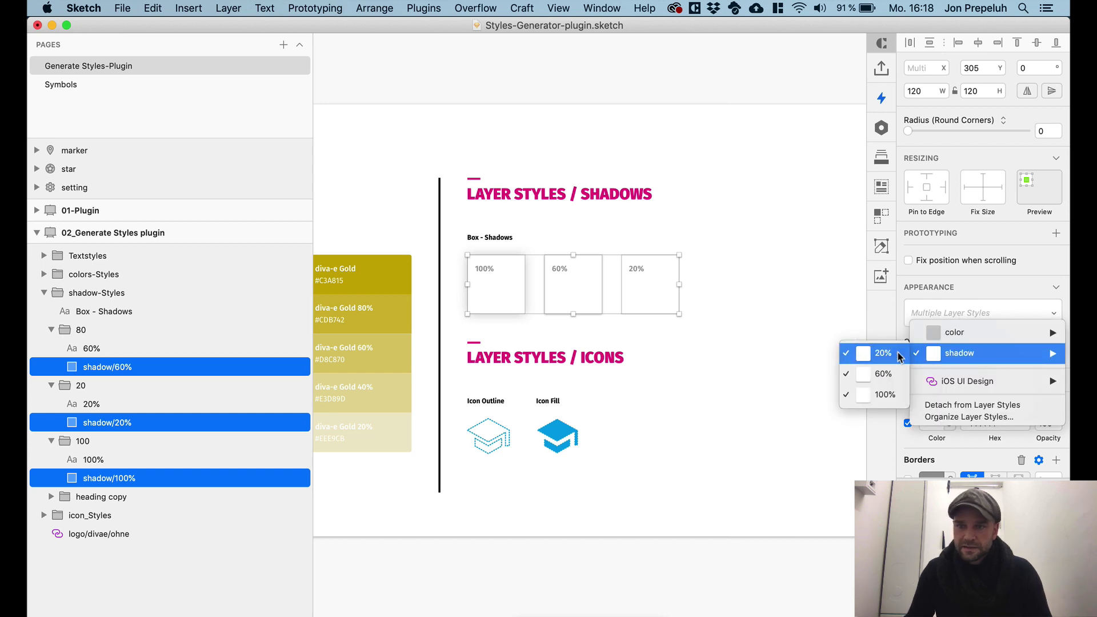
Step: Select the Icon Outline and Icon Fill graphics together
click(736, 365)
scroll(631, 386, down, 5)
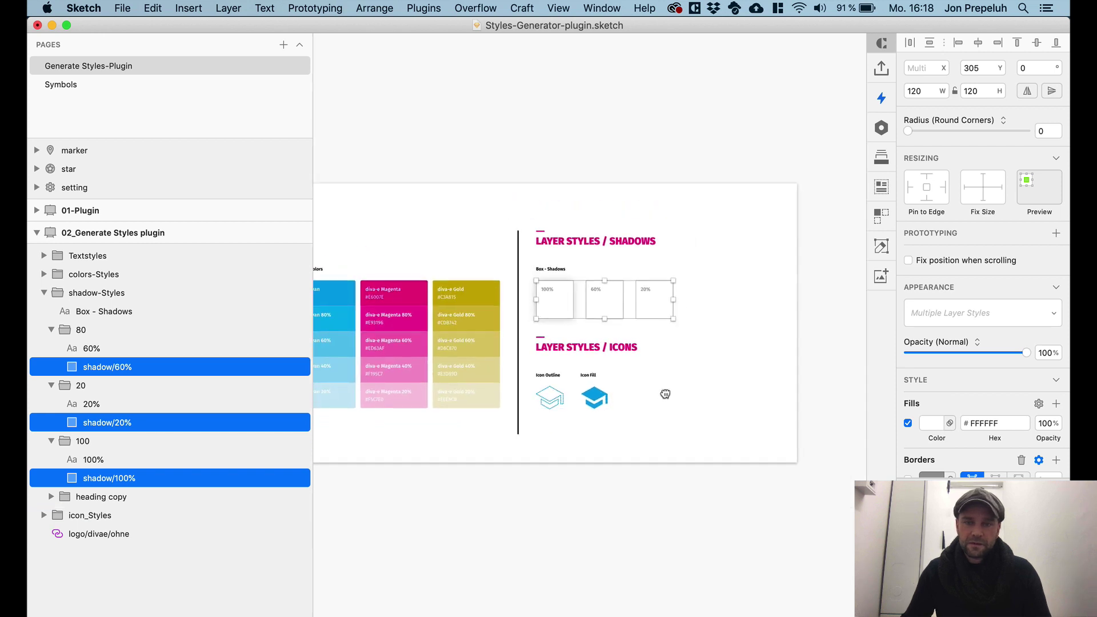
scroll(665, 394, up, 5)
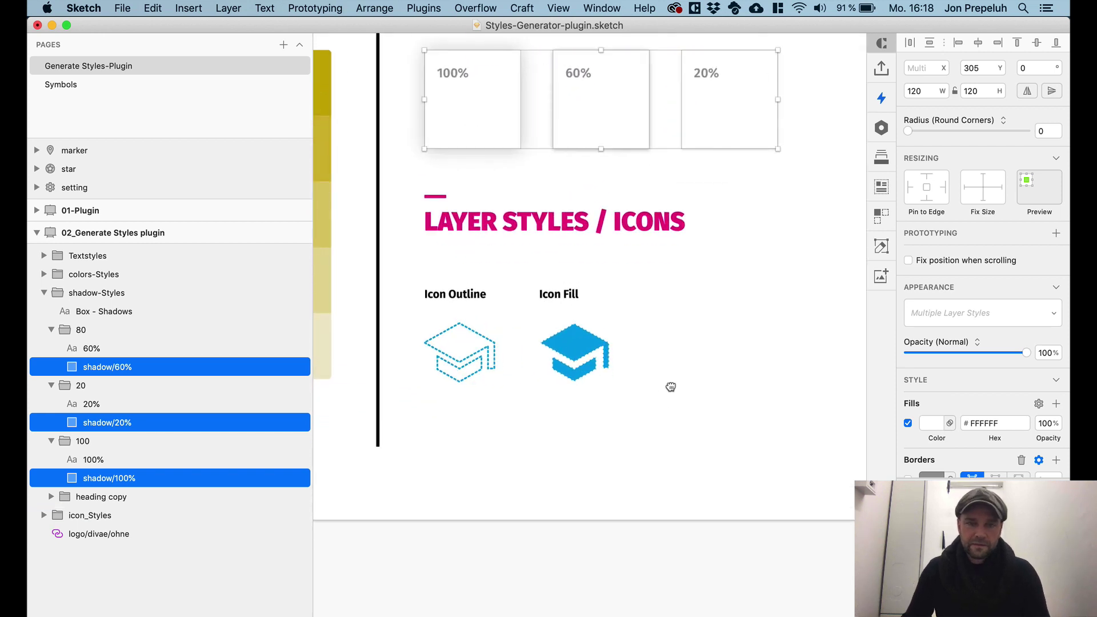
scroll(670, 387, down, 2)
scroll(653, 388, down, 2)
scroll(648, 392, down, 1)
scroll(634, 397, up, 1)
scroll(612, 388, down, 2)
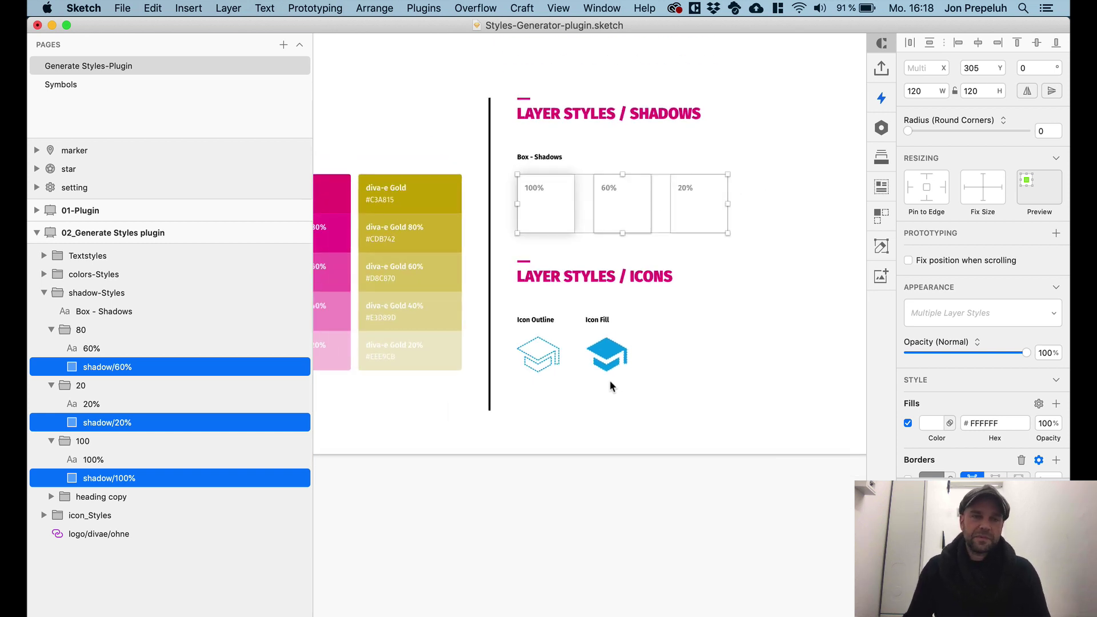
scroll(588, 406, up, 2)
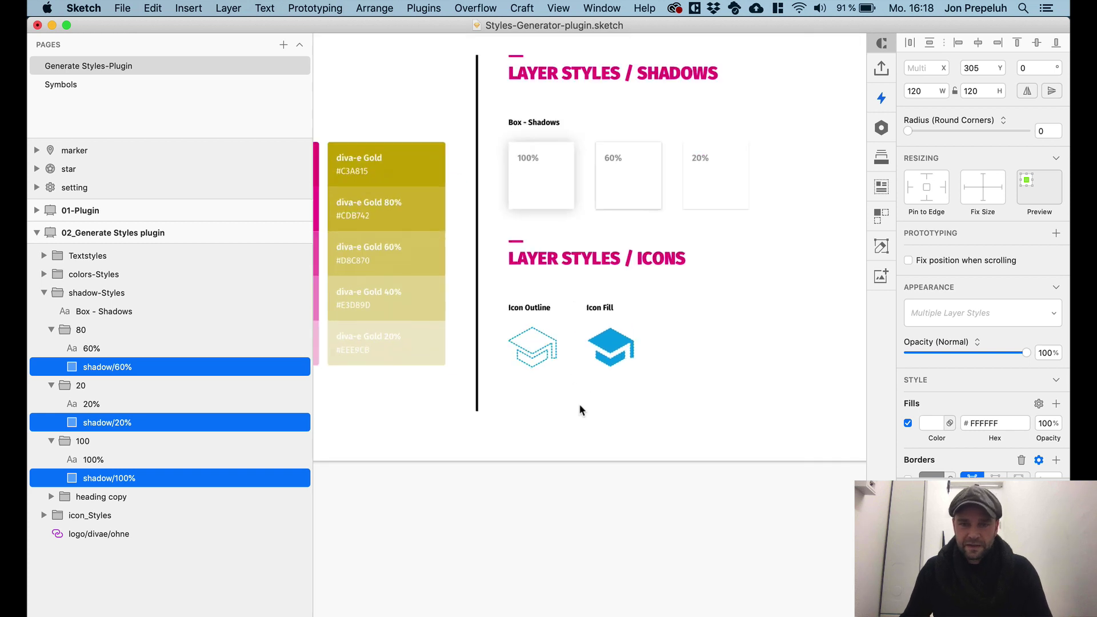
click(543, 350)
scroll(562, 403, up, 3)
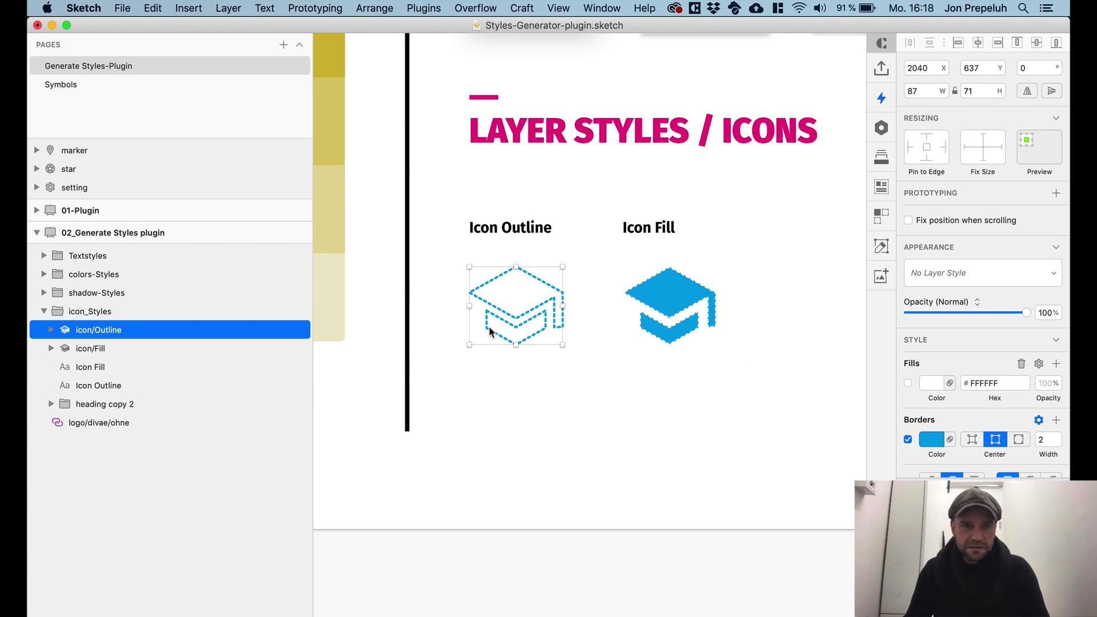
shift+click(660, 309)
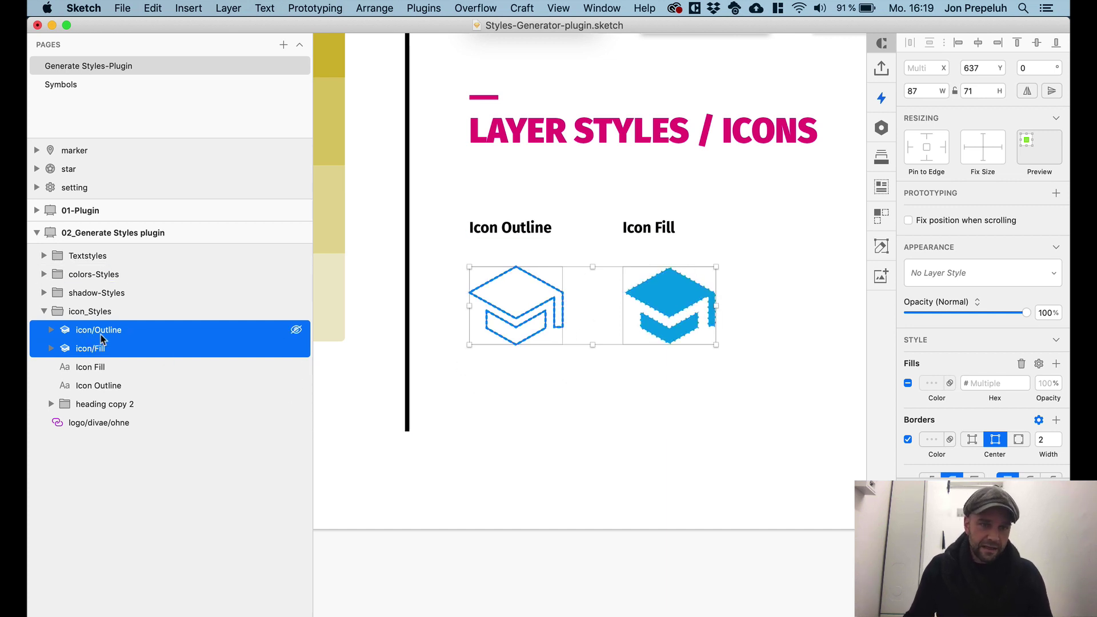
Step: Generate icon/Outline and icon/Fill layer styles, verify them in Appearance, then deselect
key(super+alt+s)
click(926, 274)
mouse_move(975, 313)
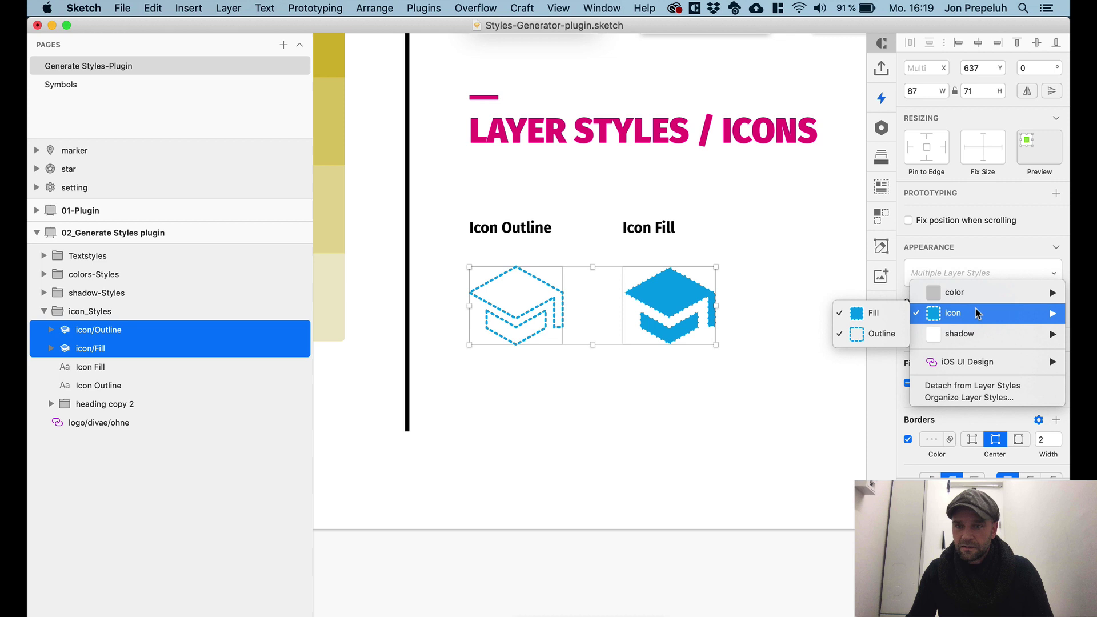
click(679, 413)
scroll(677, 411, down, 6)
click(624, 451)
scroll(548, 434, left, 3)
Step: Hide the Layers list and marquee-select the pin, star and gear icons below the artboard
key(super+alt+1)
scroll(442, 377, up, 2)
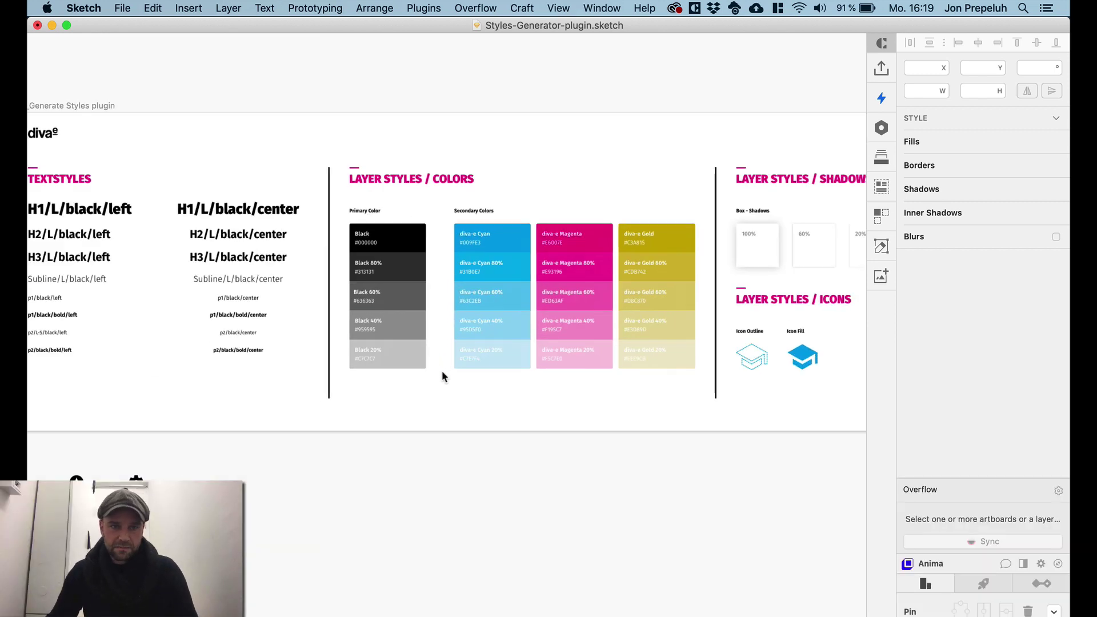
scroll(453, 476, up, 1)
scroll(454, 475, left, 2)
scroll(255, 469, down, 2)
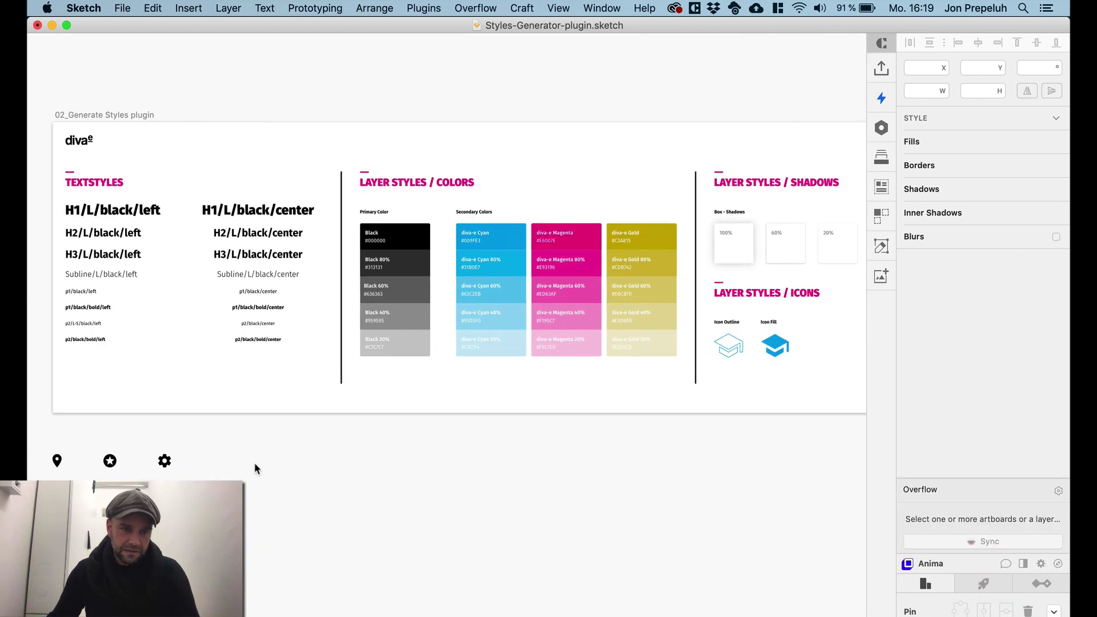
click(111, 461)
click(52, 441)
drag(51, 441, 182, 469)
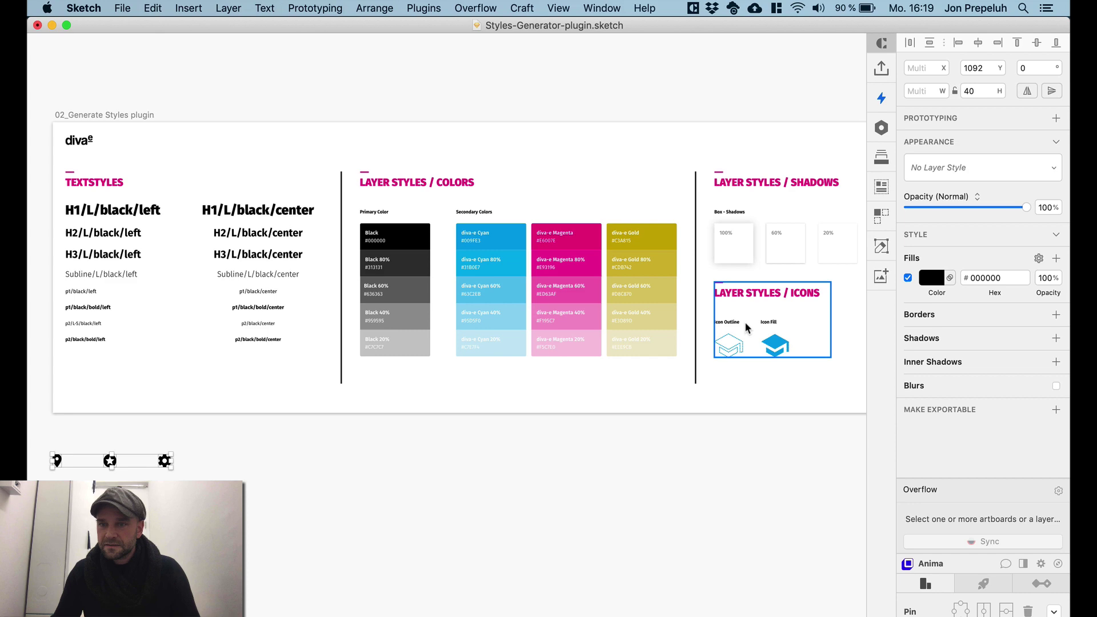
Step: Apply the icon/Outline layer style to the three icons, giving them dashed cyan outlines
click(994, 167)
mouse_move(983, 233)
click(882, 249)
scroll(313, 465, left, 3)
scroll(299, 478, up, 5)
scroll(338, 487, left, 4)
scroll(337, 488, down, 2)
scroll(338, 485, up, 3)
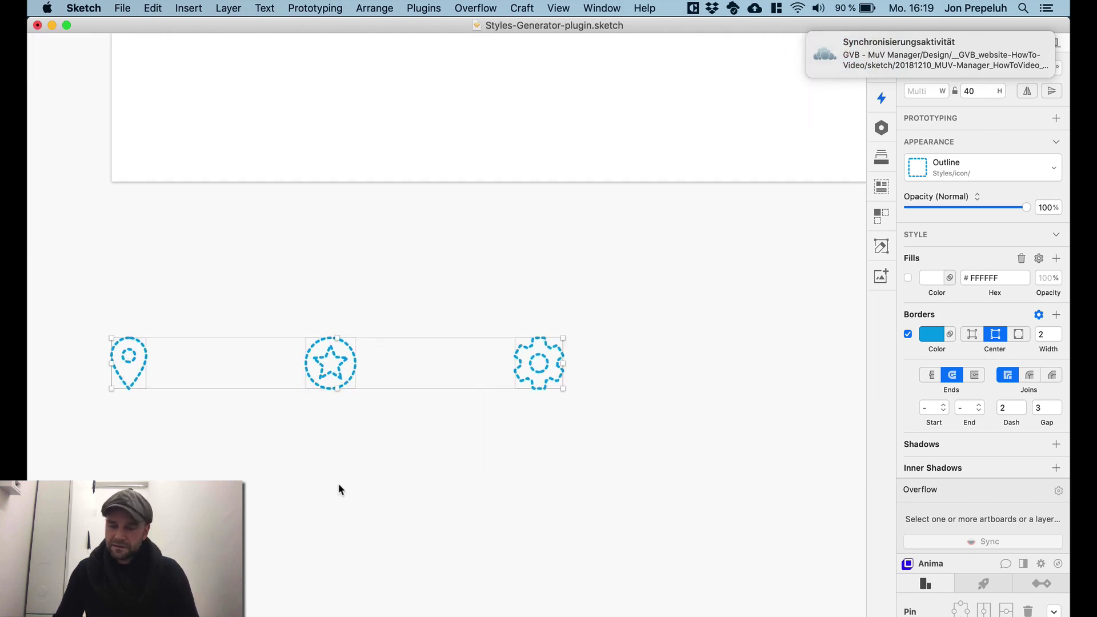
scroll(338, 484, down, 5)
scroll(589, 440, right, 3)
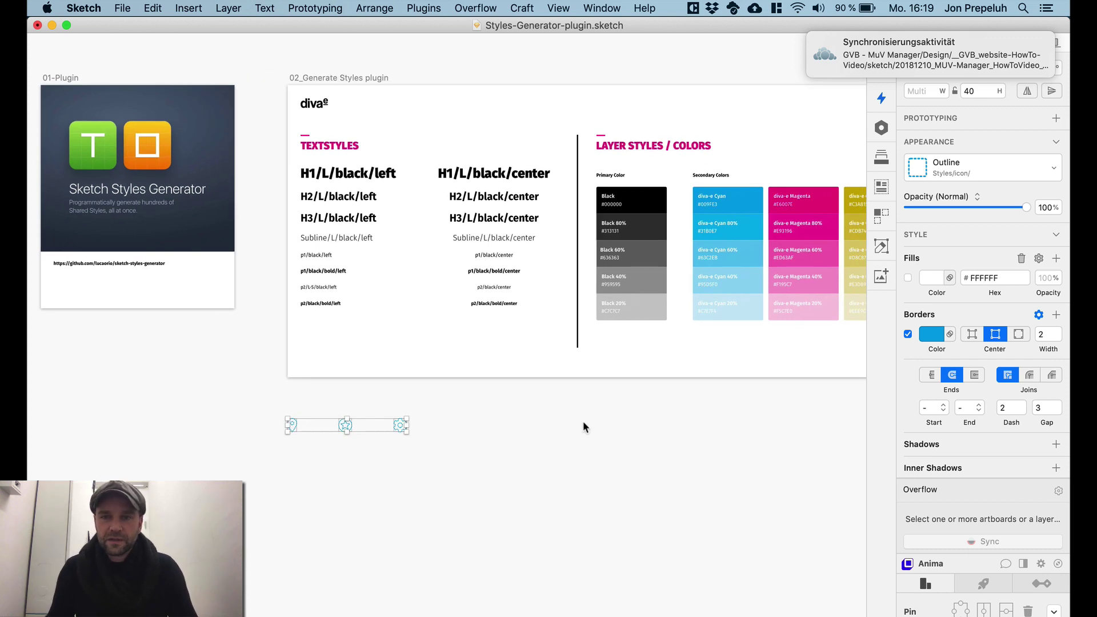
scroll(588, 417, up, 5)
scroll(526, 436, down, 5)
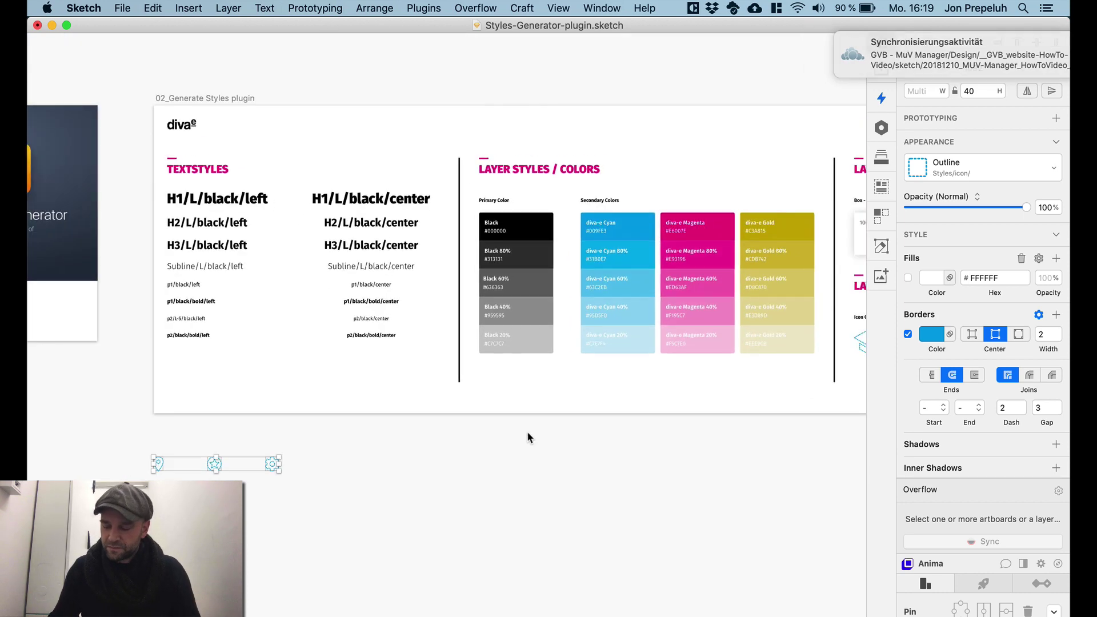
scroll(574, 465, left, 2)
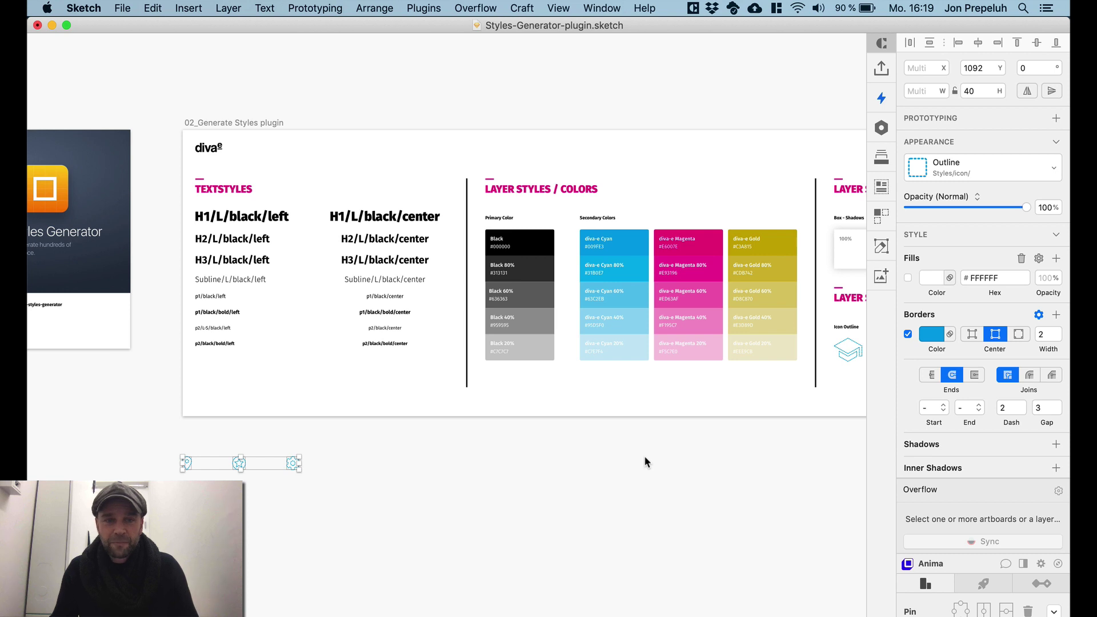
scroll(645, 462, right, 3)
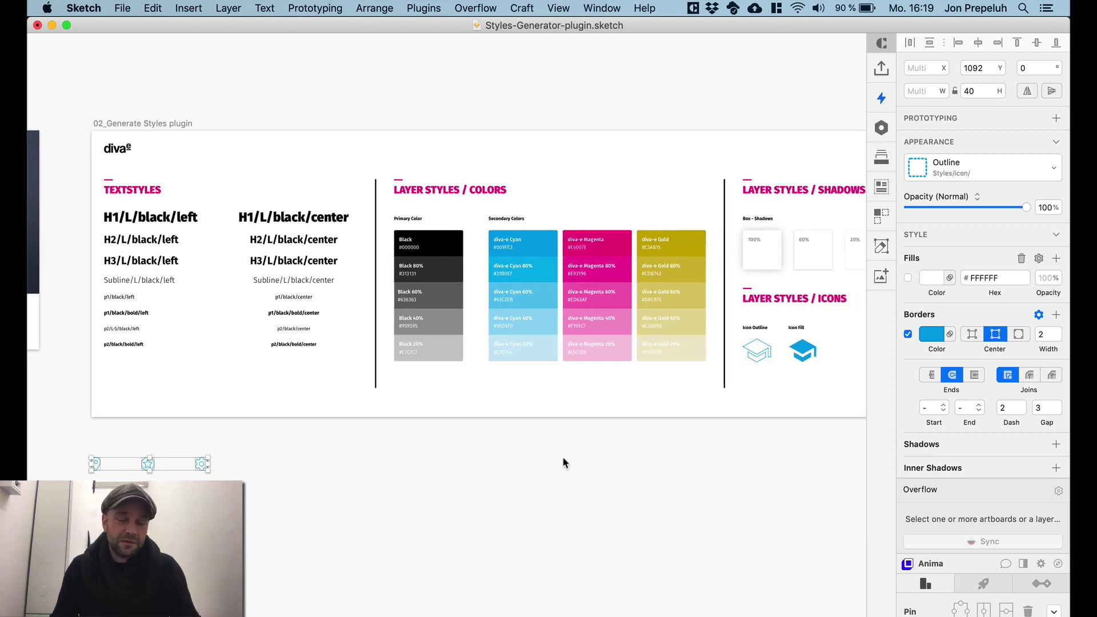